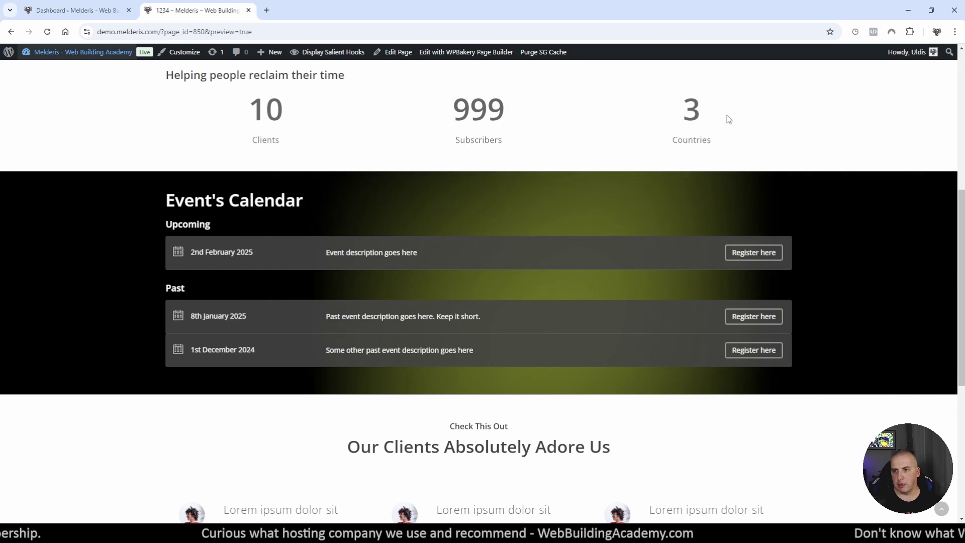
# - Go to the dashboard's Global Sections page and open the linked WPBakery Role Manager settings
pyautogui.click(78, 13)
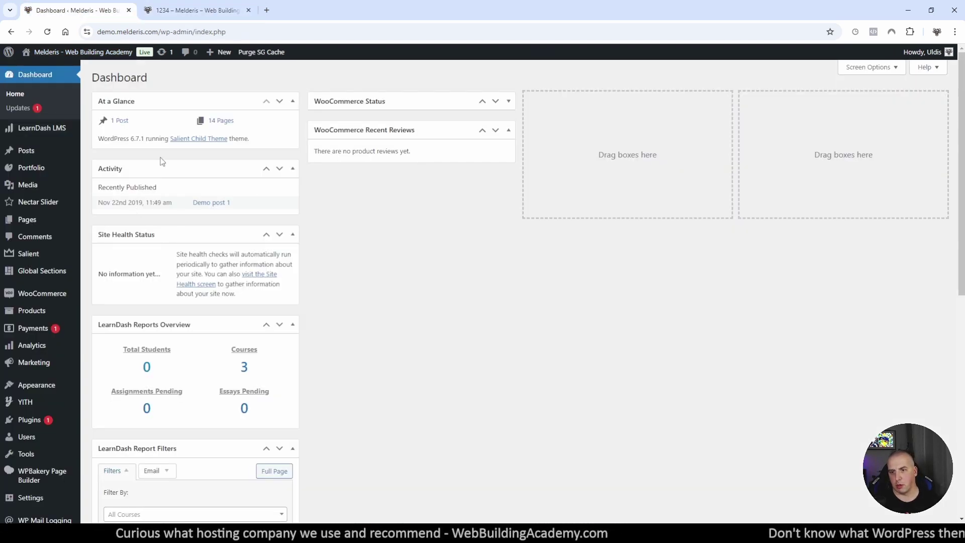
pyautogui.moveTo(35, 278)
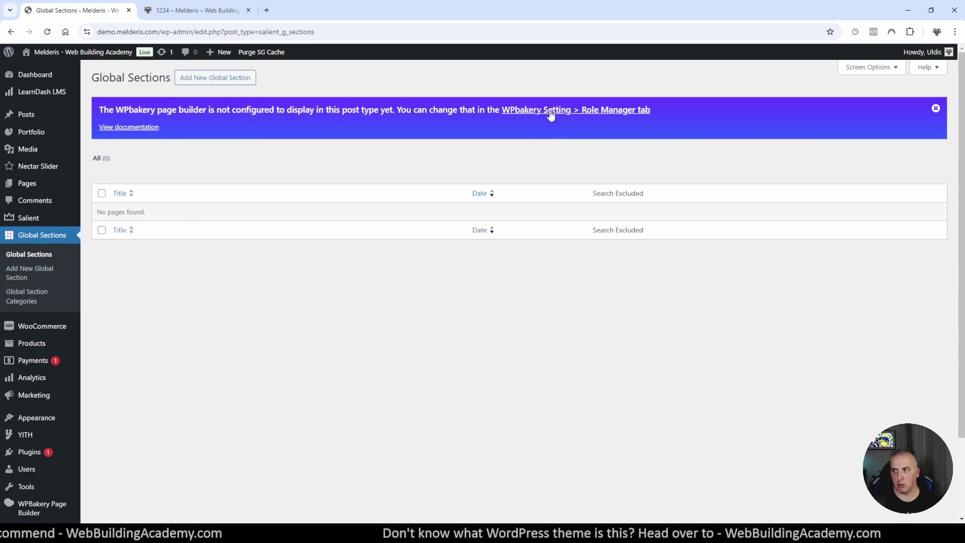
pyautogui.click(605, 114)
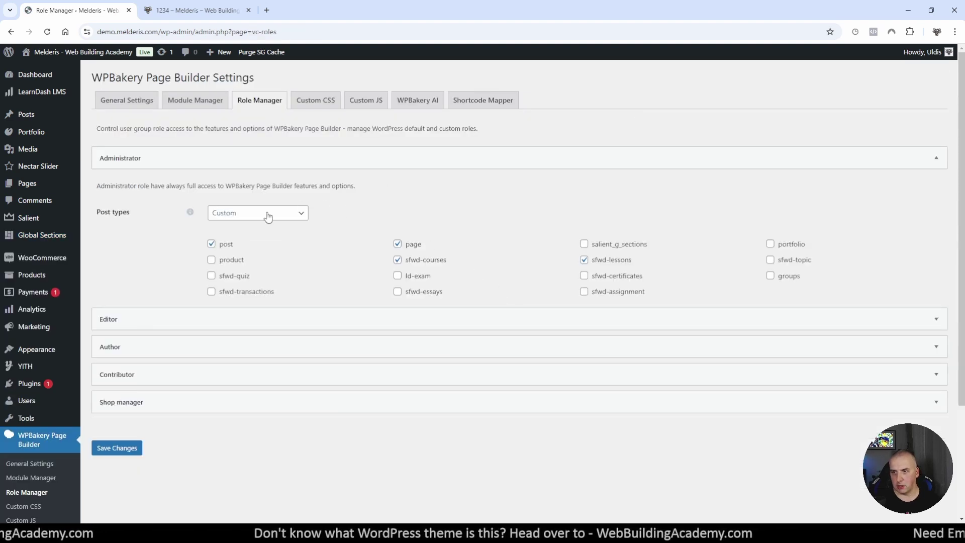
# - Keep the Administrator post types on Custom, enable product and salient_g_sections for WPBakery, and save the changes
pyautogui.click(244, 227)
pyautogui.click(247, 220)
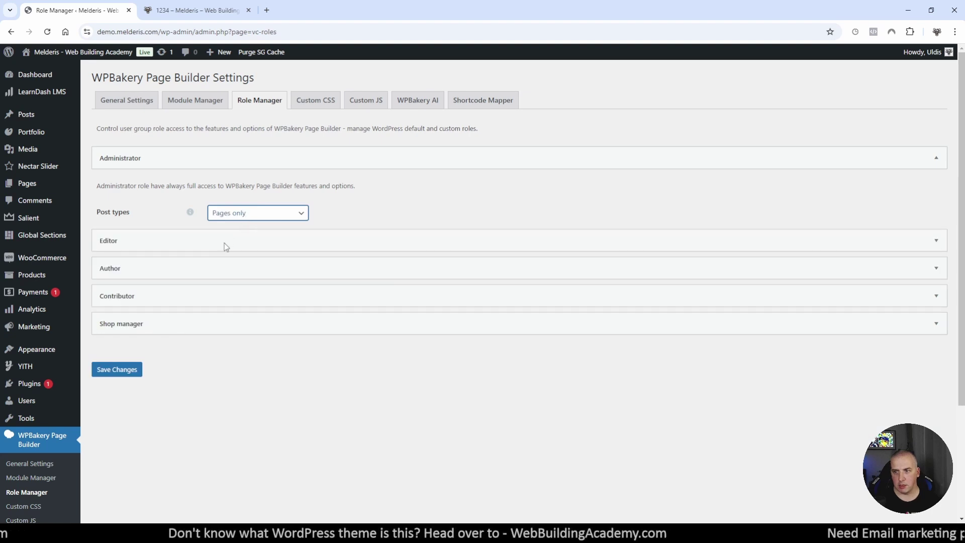
pyautogui.click(224, 242)
pyautogui.click(584, 260)
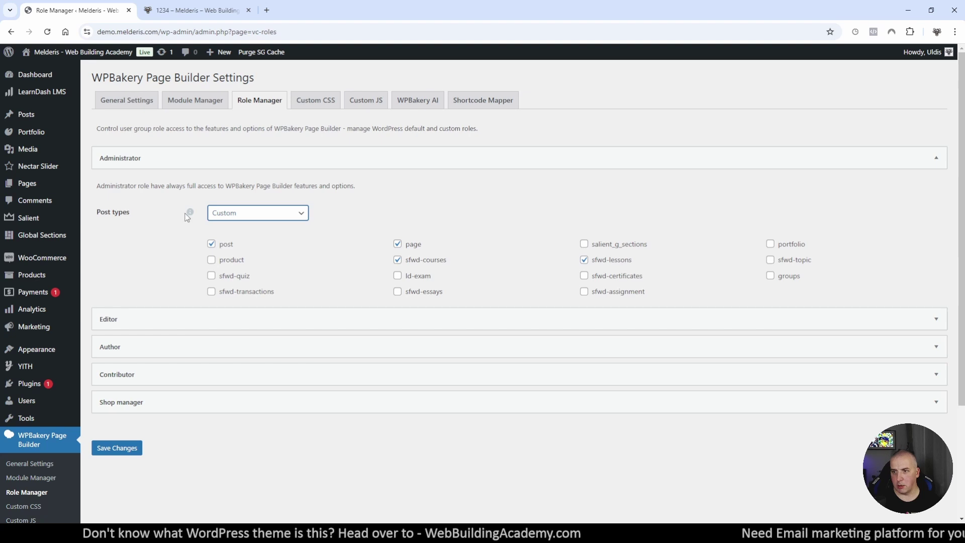
pyautogui.click(211, 260)
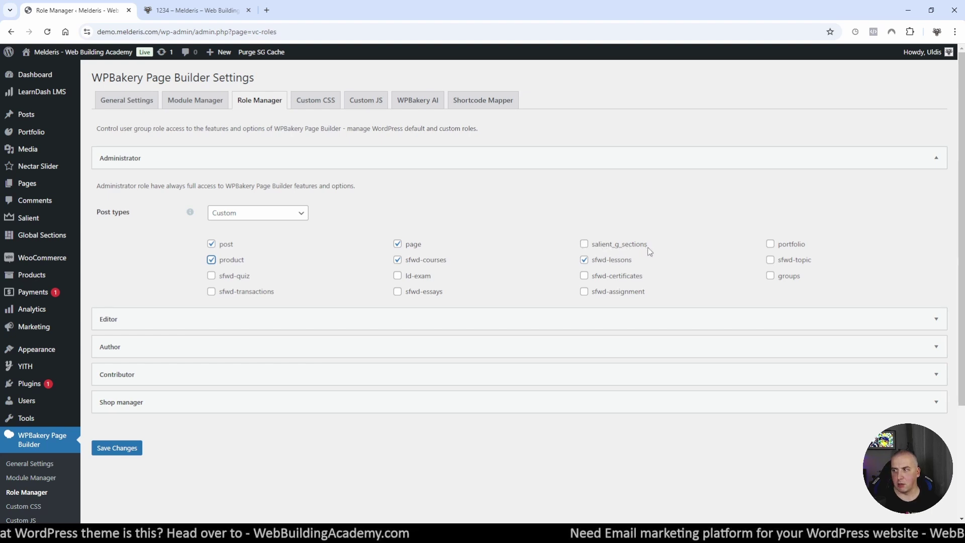
pyautogui.click(584, 244)
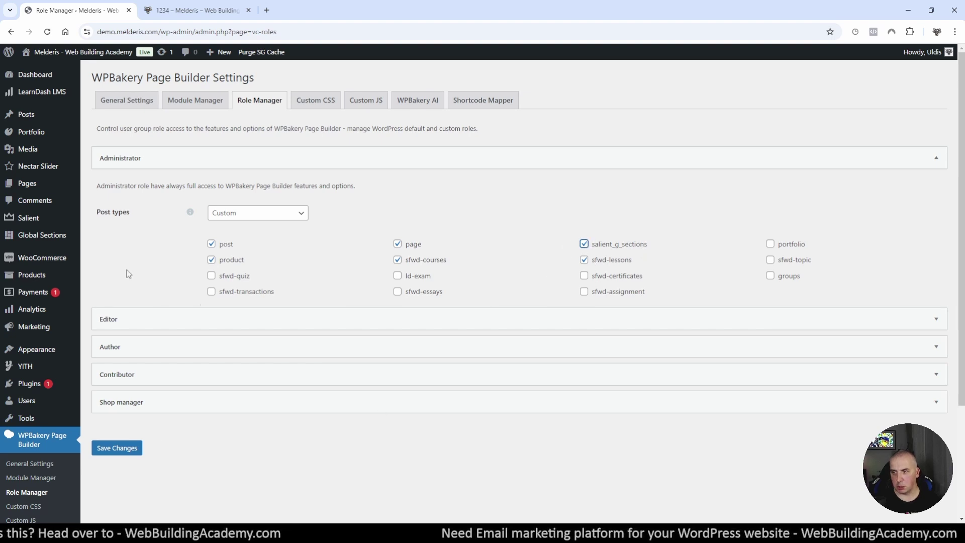
pyautogui.click(119, 449)
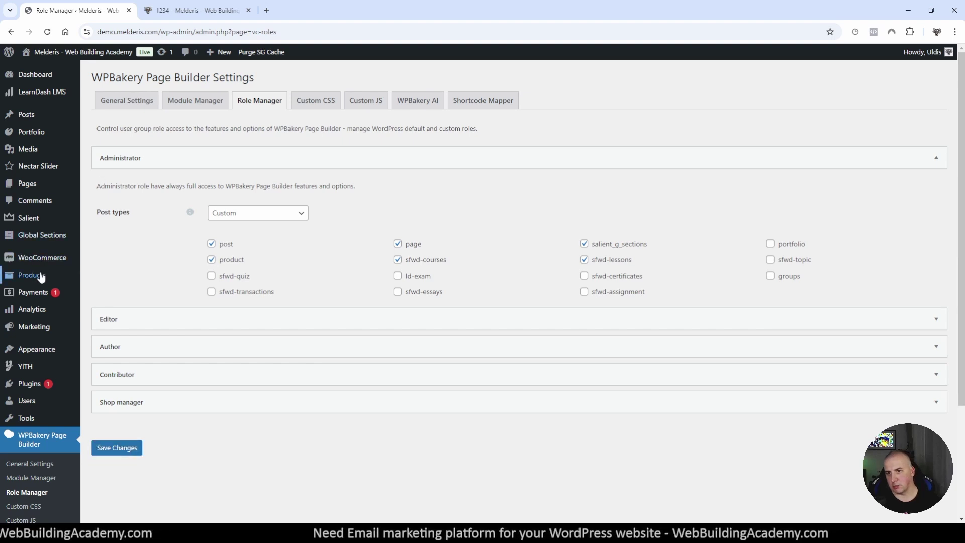
# - Open page 1234 for editing and copy its whole Event's Calendar row
pyautogui.moveTo(44, 236)
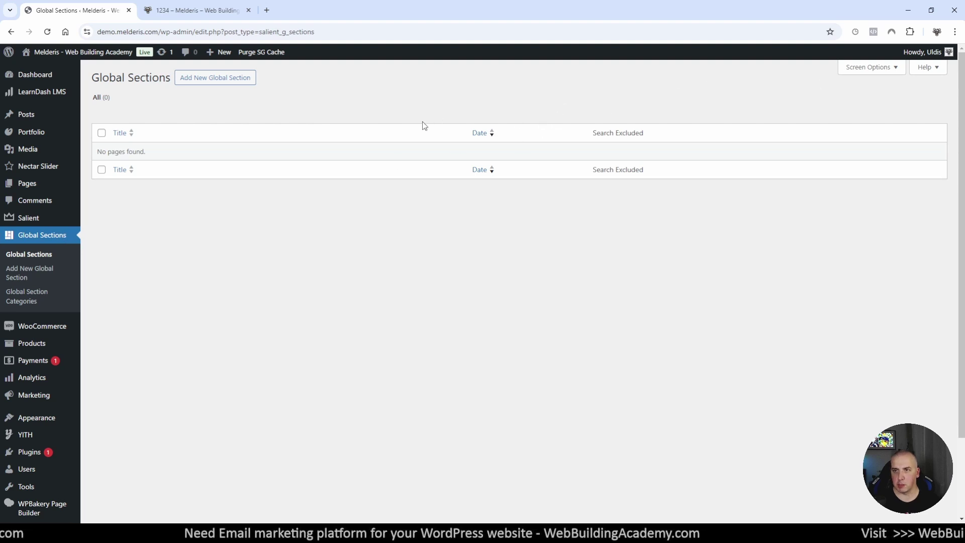
pyautogui.click(181, 10)
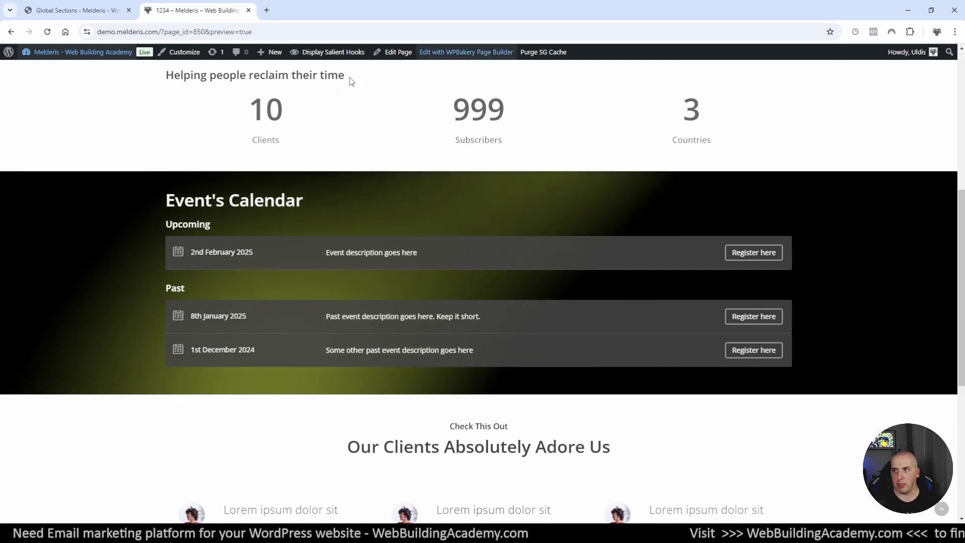
pyautogui.click(397, 53)
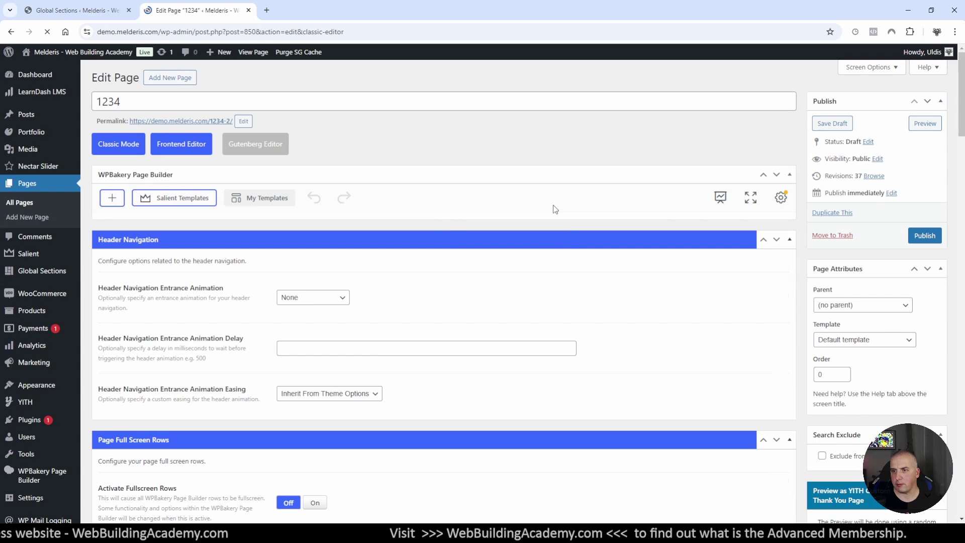
pyautogui.scroll(-5, 521, 233)
pyautogui.scroll(-4, 521, 233)
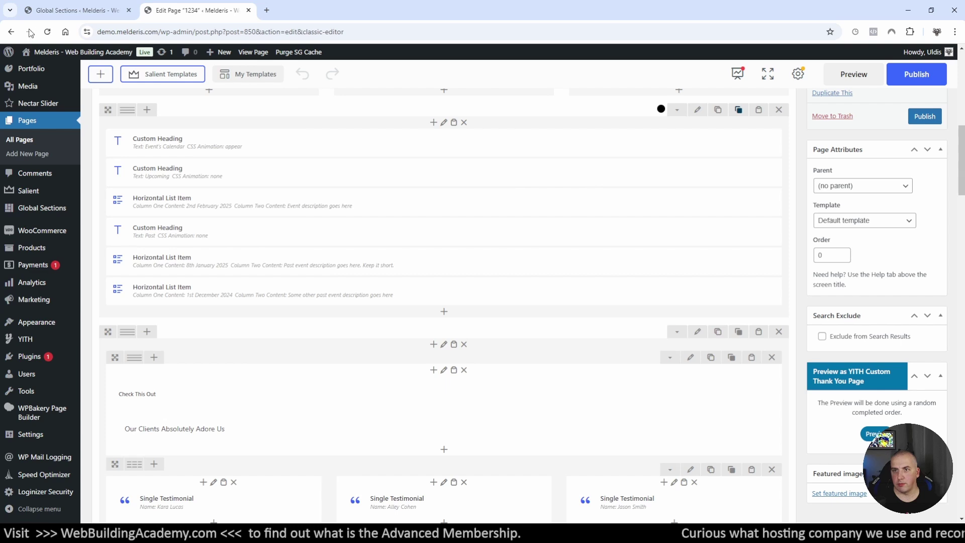
# - Add a new global section titled "Events calendar" and switch it to the Backend Editor
pyautogui.click(80, 10)
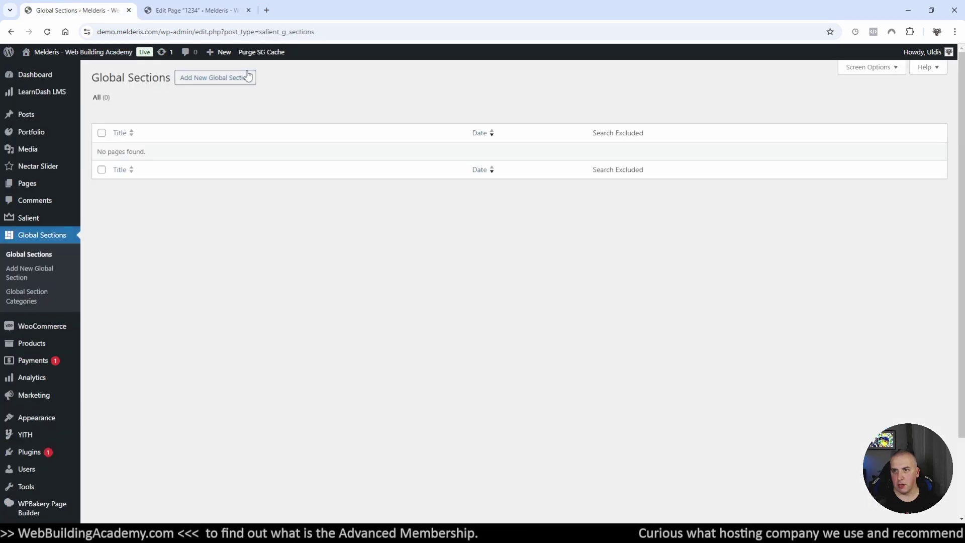
pyautogui.click(221, 82)
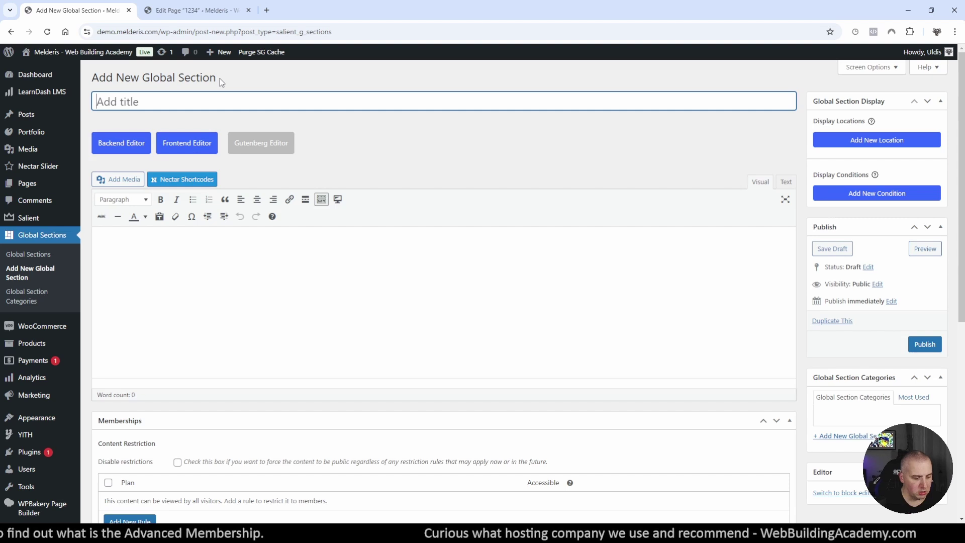
pyautogui.write('Events cale')
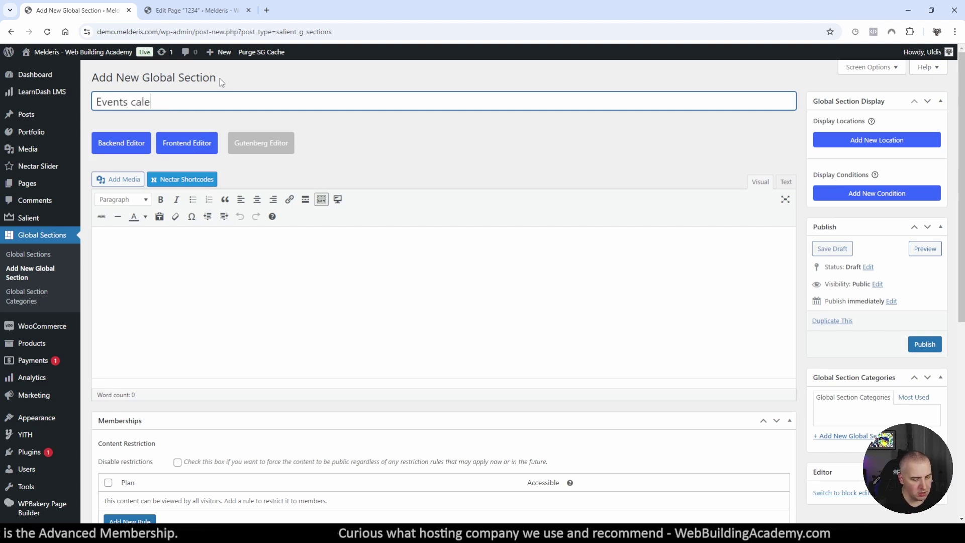
pyautogui.write('ndar')
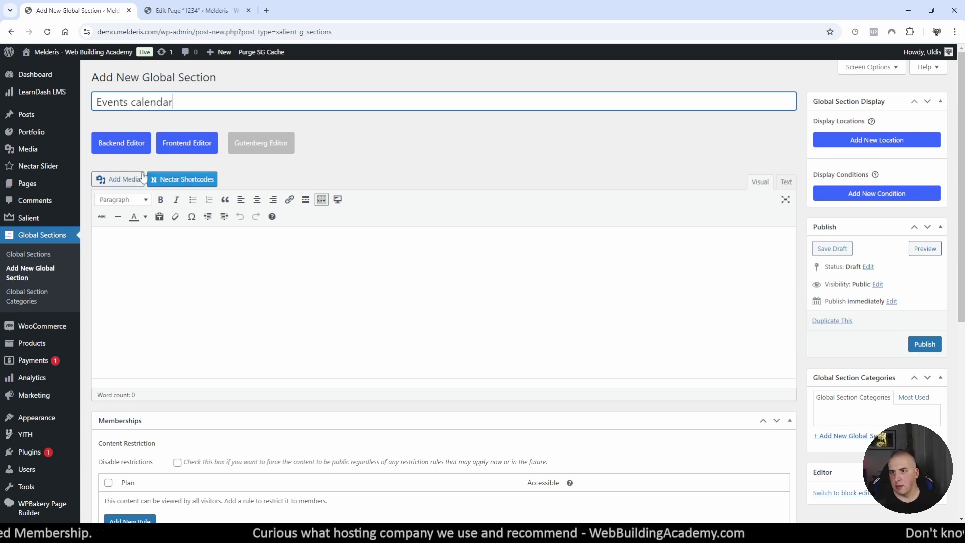
pyautogui.click(126, 145)
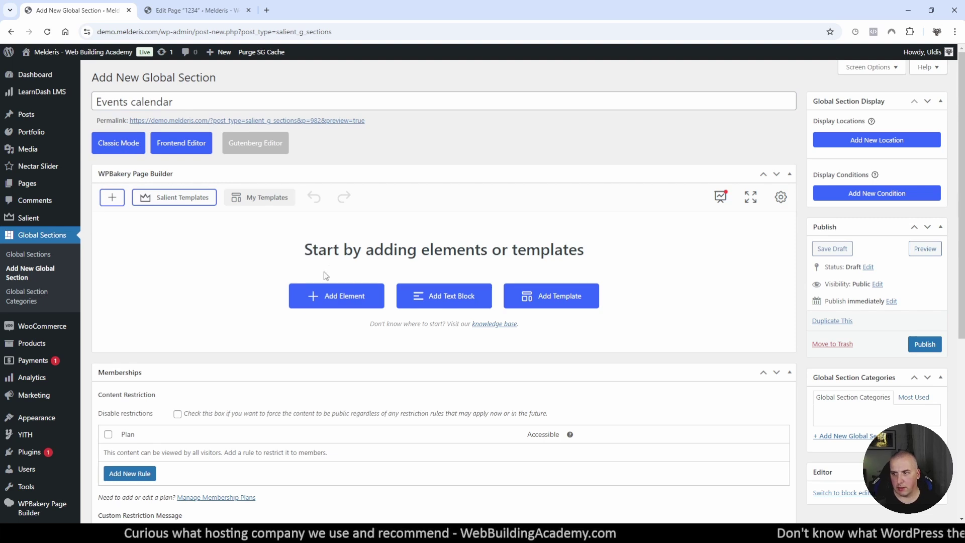
# - Paste the copied Event's Calendar row into the global section using a temporary empty row, and delete that empty row
pyautogui.click(333, 300)
pyautogui.click(196, 160)
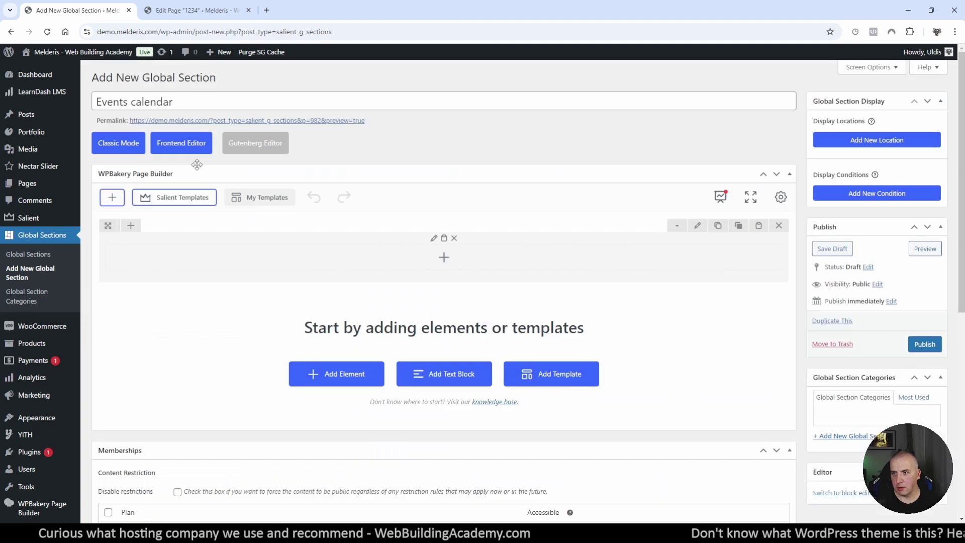
pyautogui.scroll(-1, 366, 226)
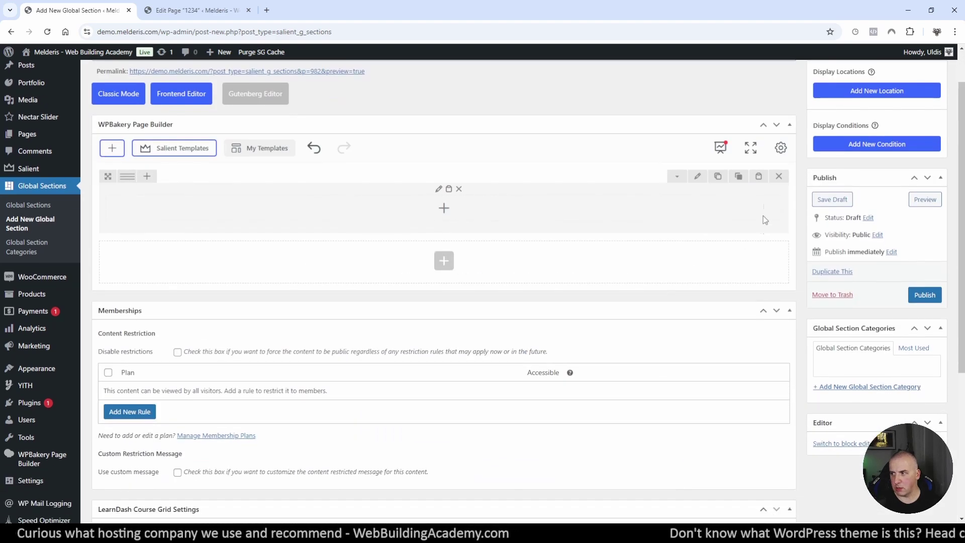
pyautogui.click(759, 176)
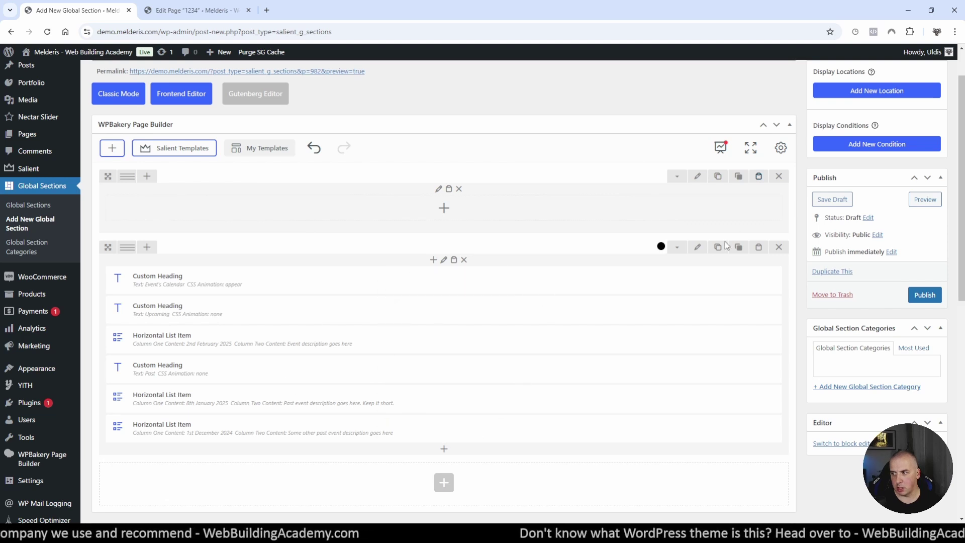
pyautogui.click(780, 177)
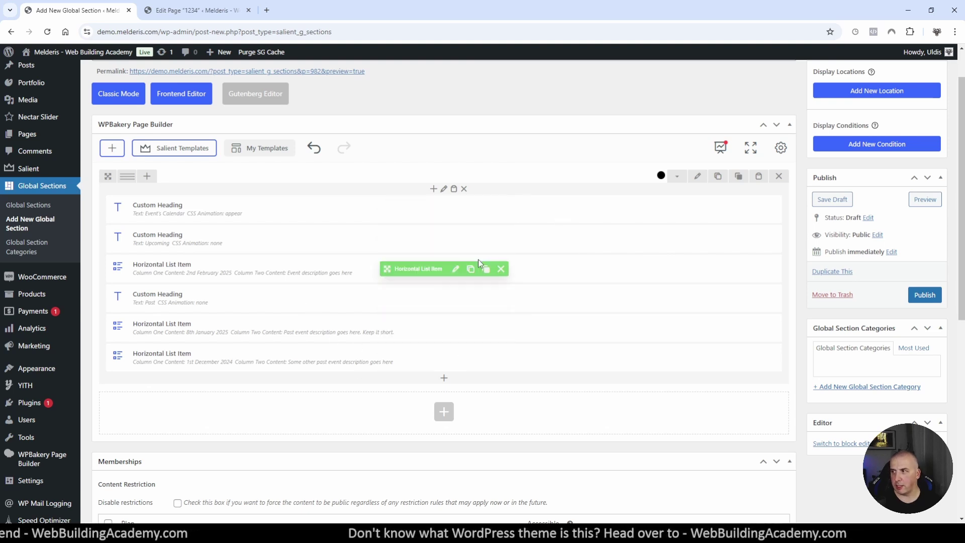
# - Copy the Event's Calendar custom CSS from the page settings of page 1234
pyautogui.click(201, 11)
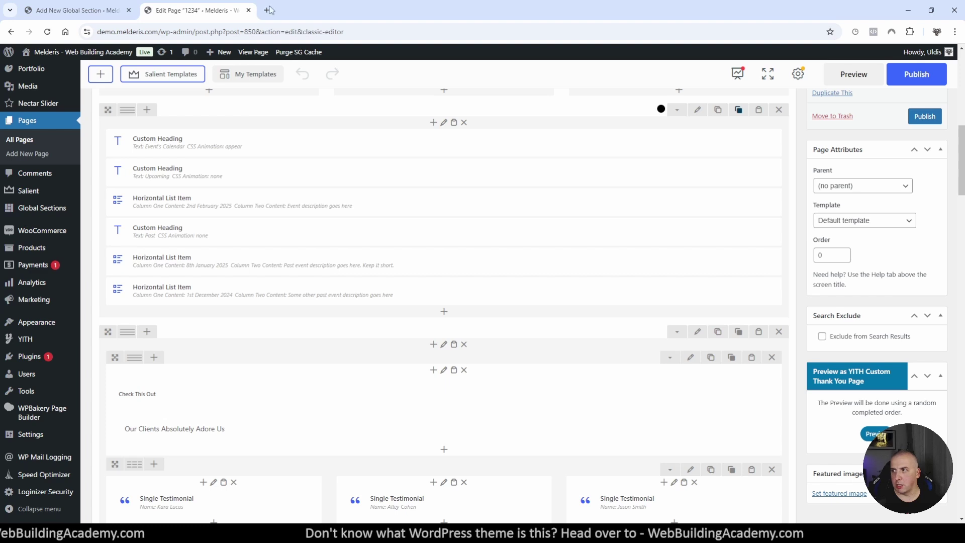
pyautogui.click(798, 76)
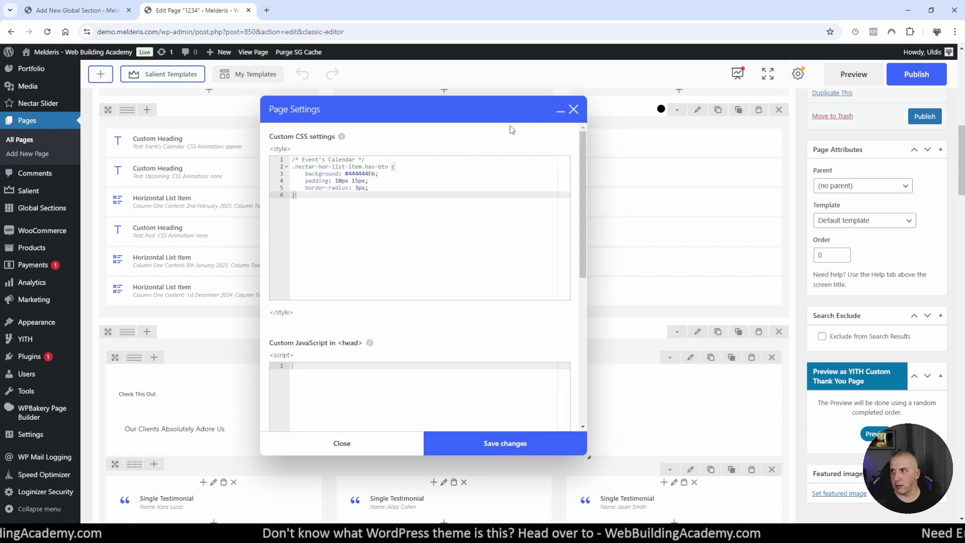
pyautogui.moveTo(293, 162); pyautogui.dragTo(312, 200)
pyautogui.hotkey('ctrl', 'c')
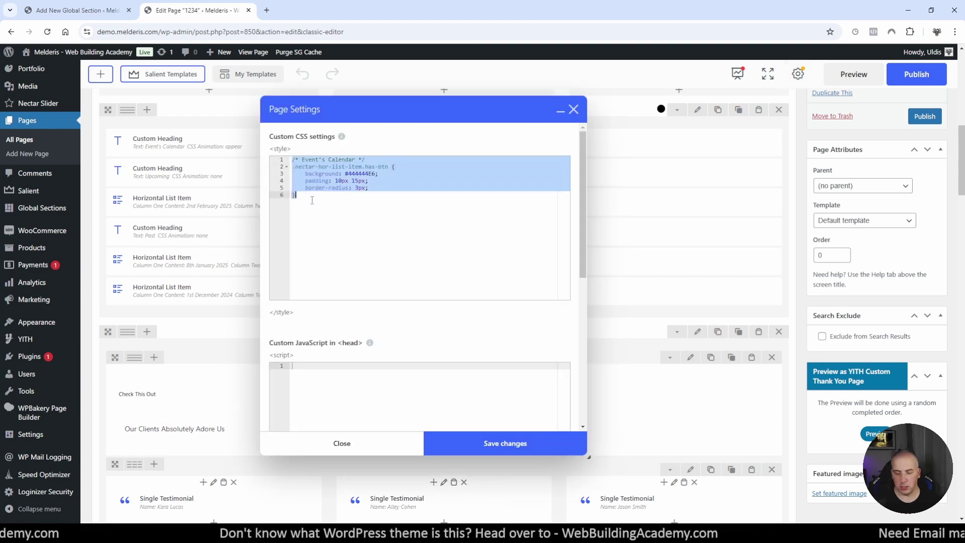
pyautogui.click(573, 109)
# - Paste the Event's Calendar CSS into the global section's custom CSS settings and save the changes
pyautogui.click(106, 11)
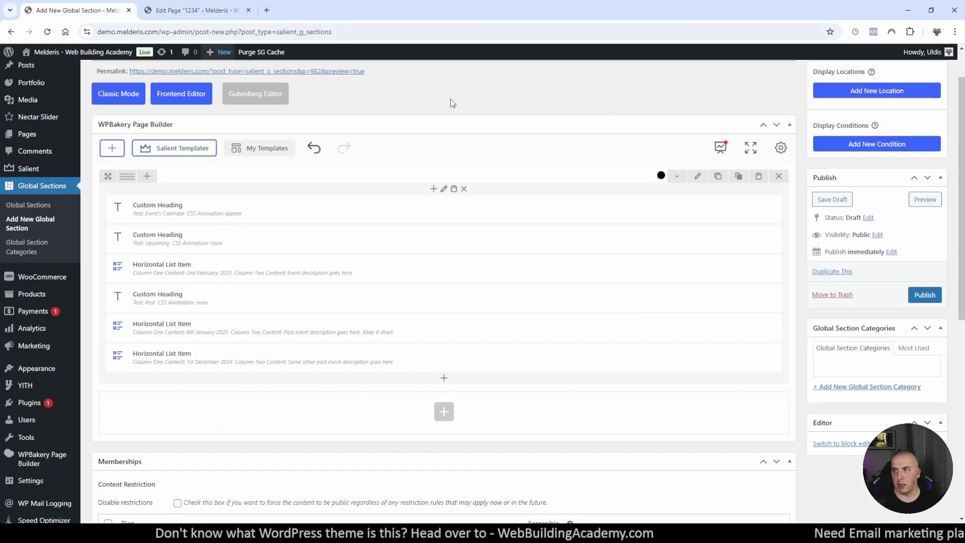
pyautogui.click(780, 149)
pyautogui.hotkey('ctrl', 'v')
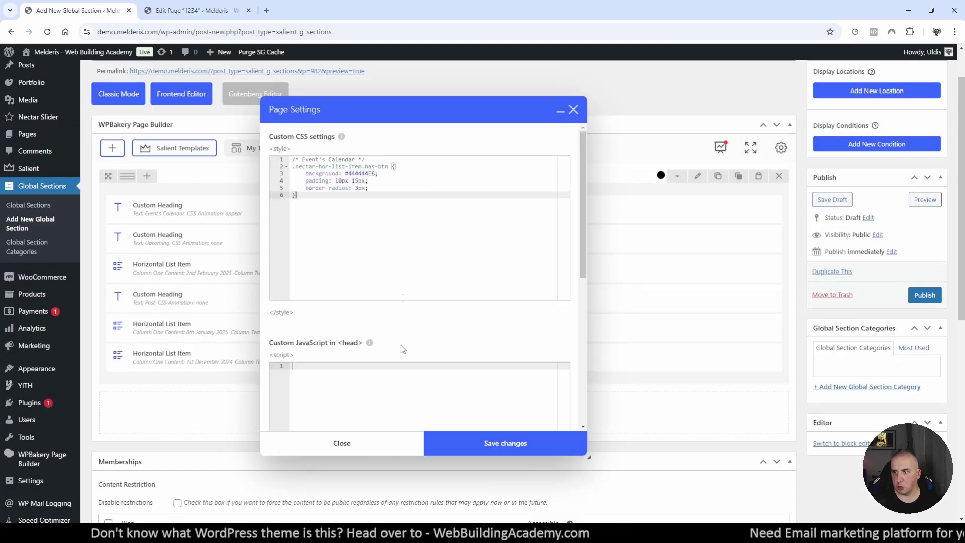
pyautogui.click(494, 444)
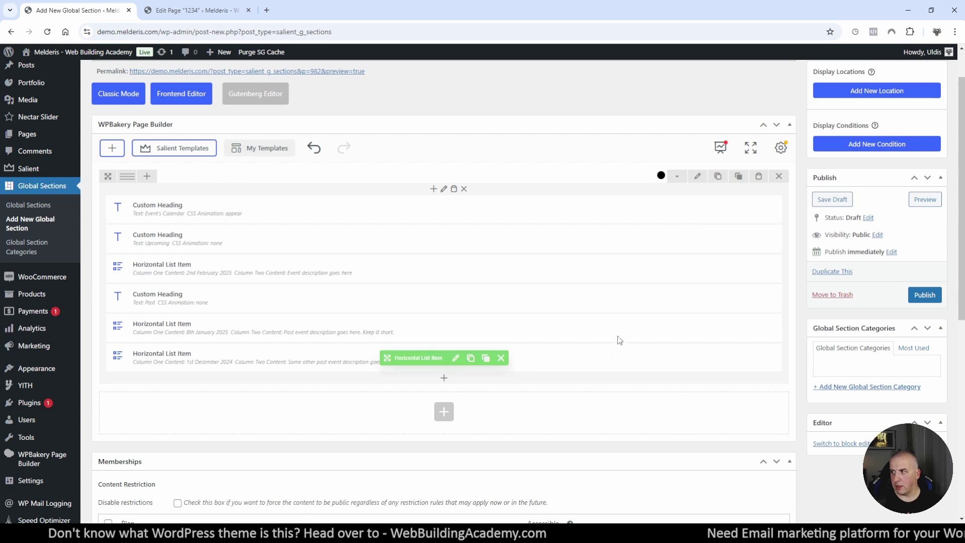
# - Preview page 1234 with the Salient hooks displayed and examine the hook locations from the header to the footer
pyautogui.scroll(2, 645, 239)
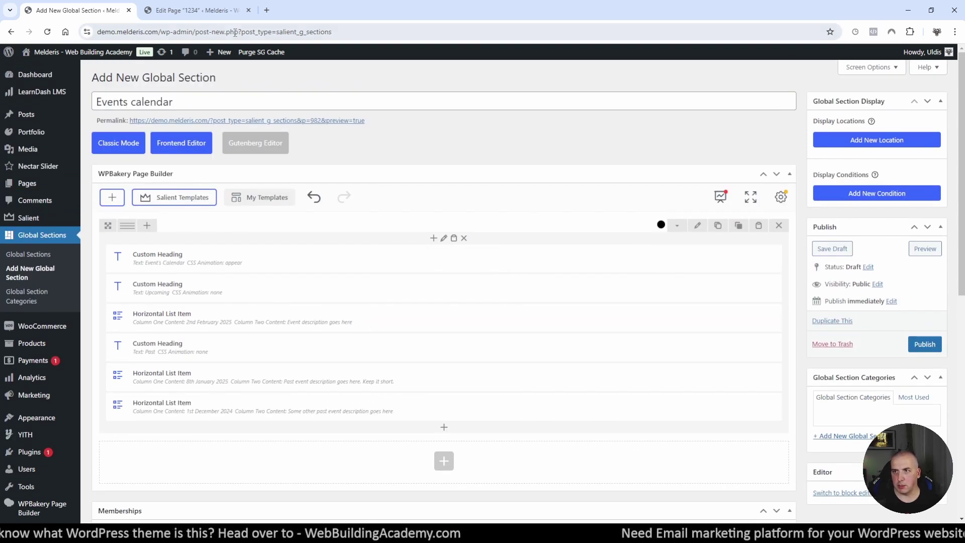
pyautogui.click(224, 10)
pyautogui.scroll(10, 145, 97)
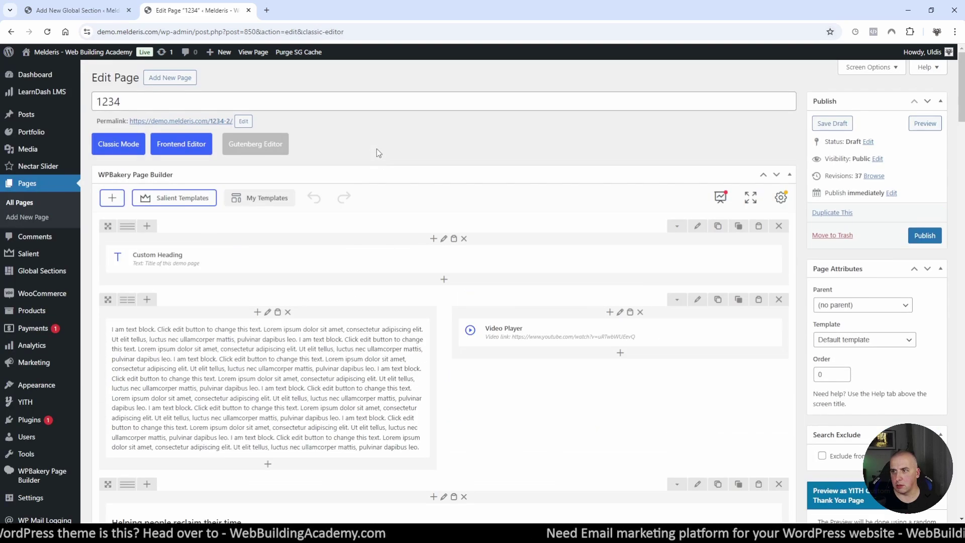
pyautogui.click(217, 121)
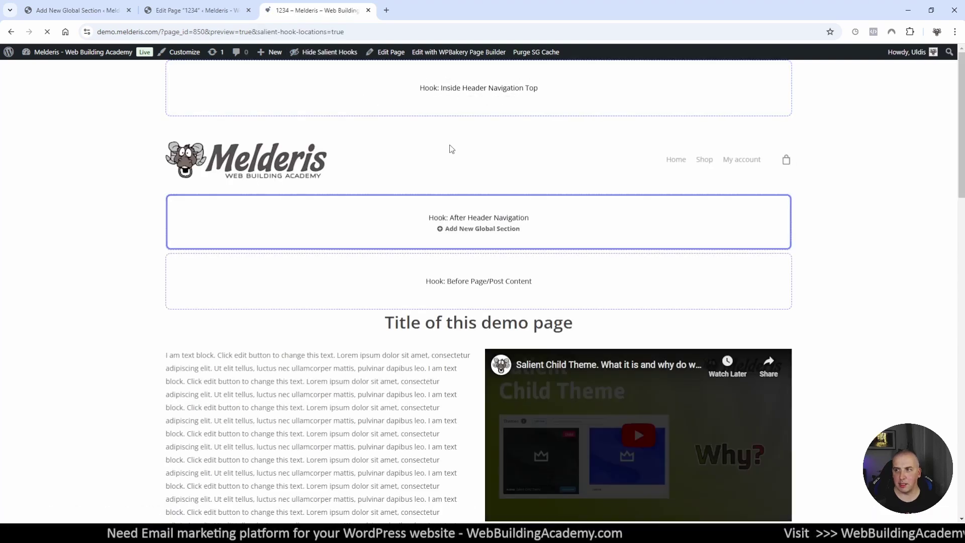
pyautogui.scroll(-15, 375, 279)
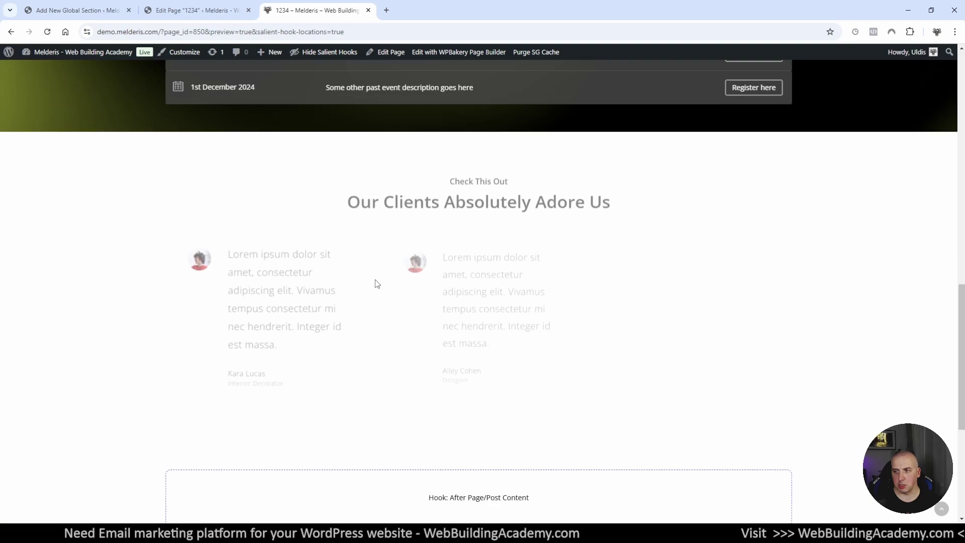
pyautogui.scroll(-5, 375, 280)
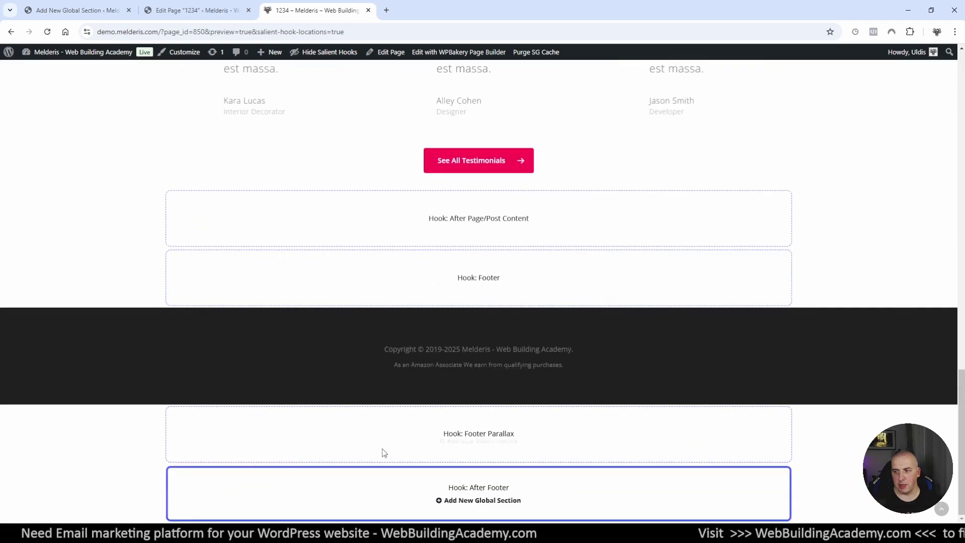
pyautogui.scroll(4, 365, 226)
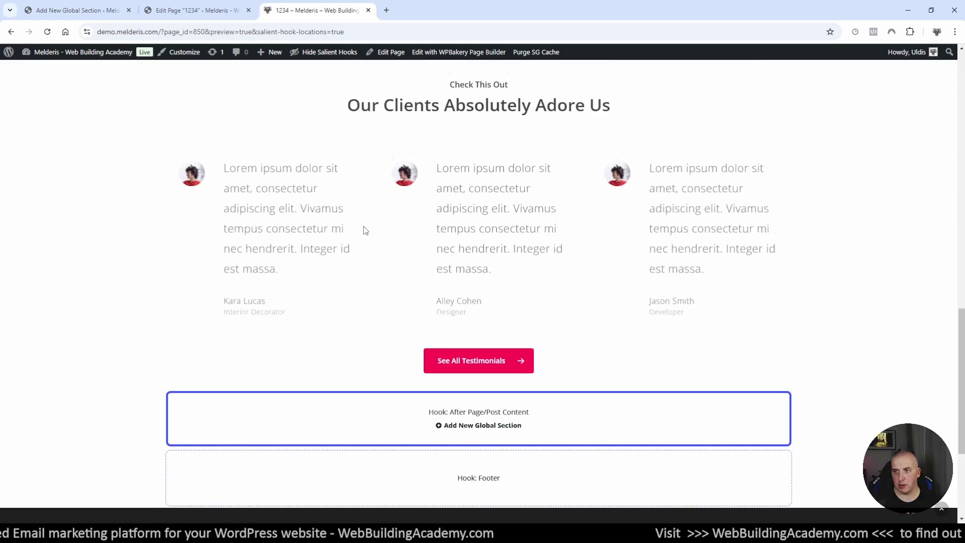
pyautogui.scroll(15, 372, 227)
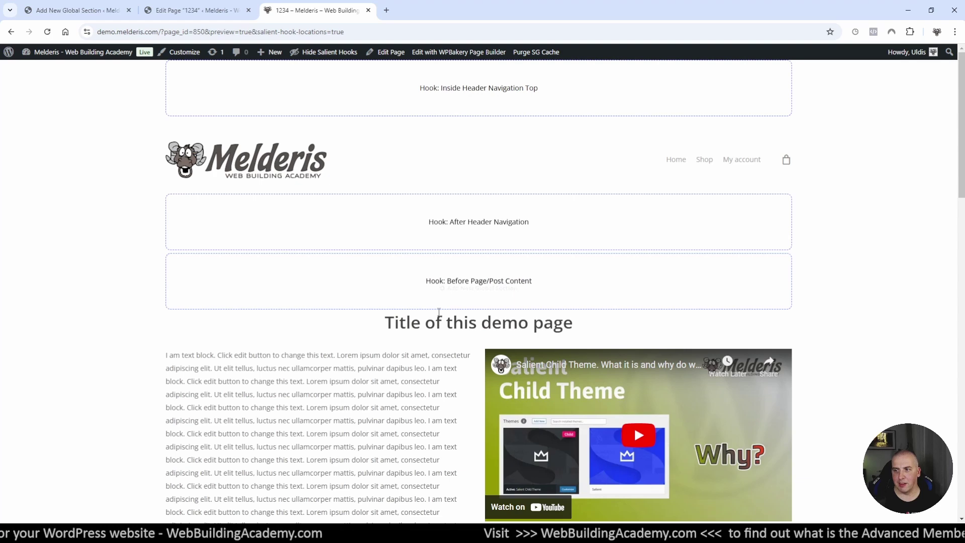
pyautogui.scroll(-20, 352, 199)
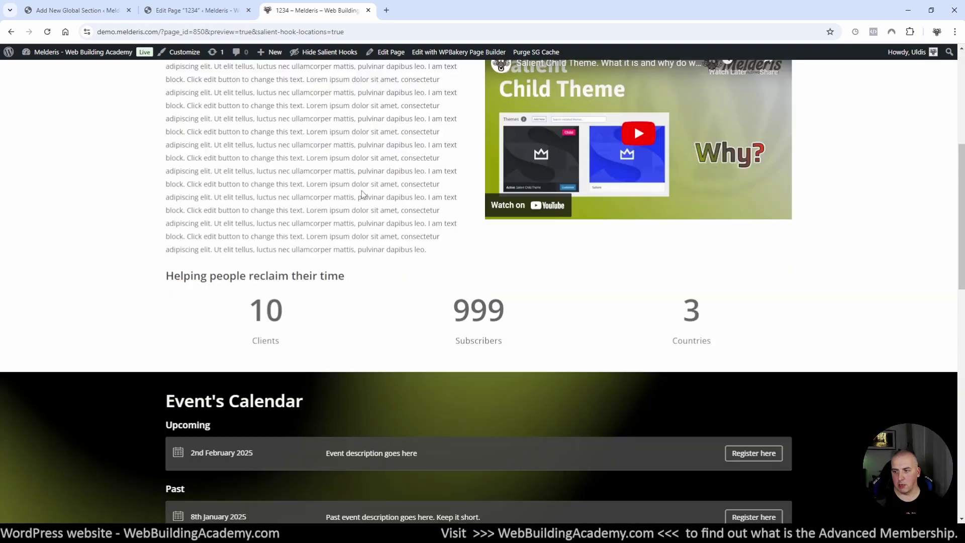
# - Examine the footer hooks in the preview of page 1234 and the content, display and category settings of the new global section
pyautogui.scroll(-3, 366, 194)
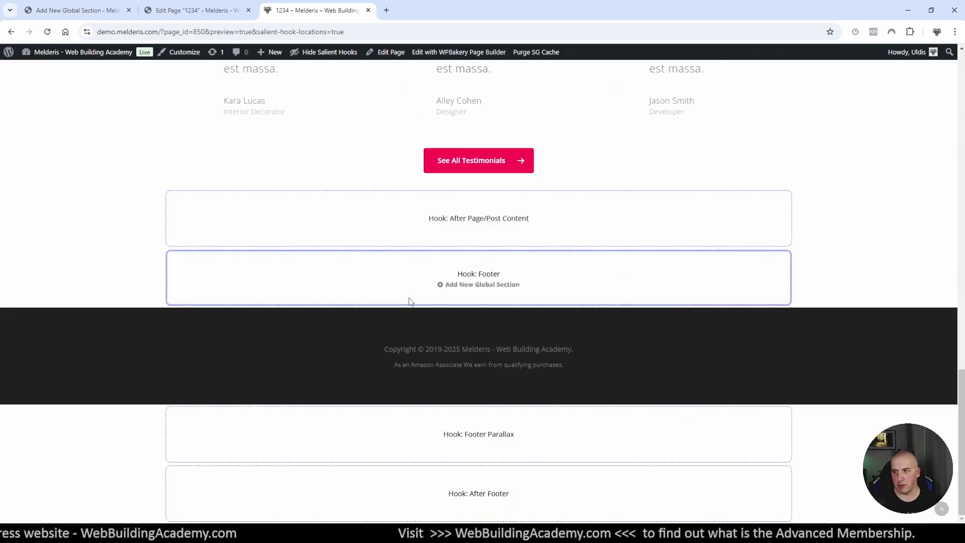
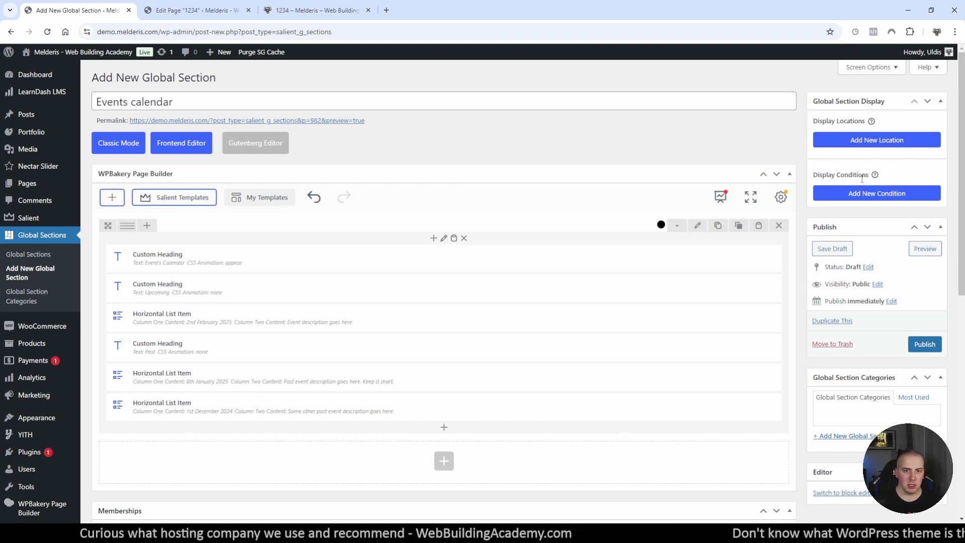
pyautogui.moveTo(877, 175)
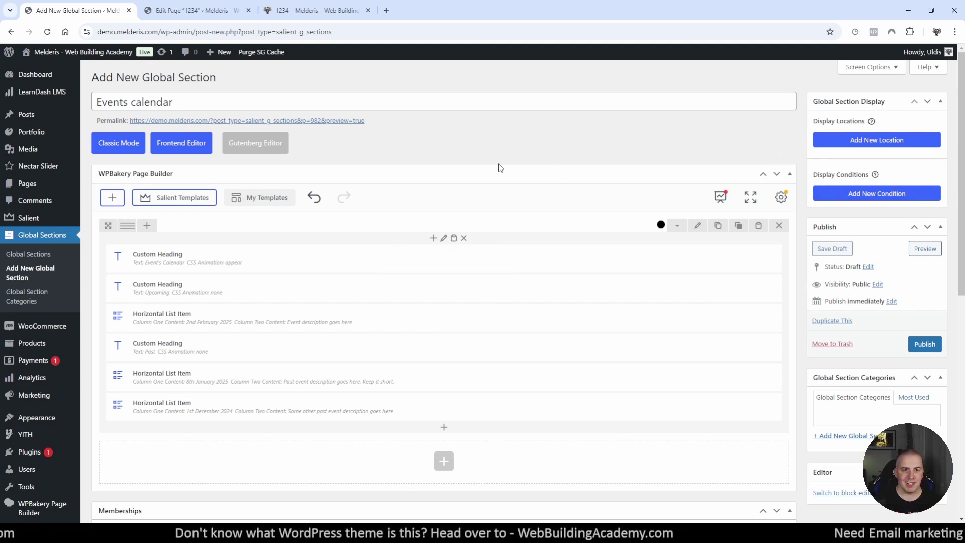
pyautogui.moveTo(367, 301)
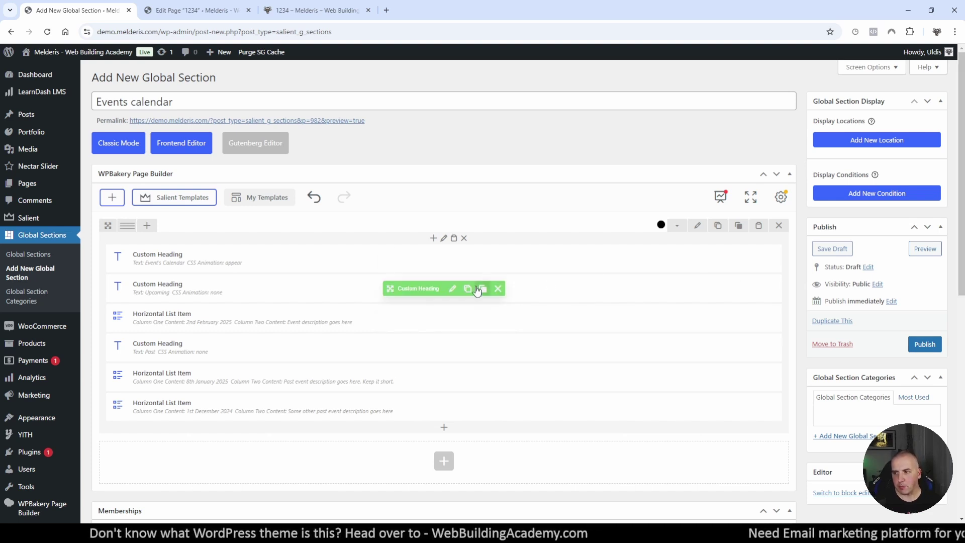
pyautogui.moveTo(381, 322)
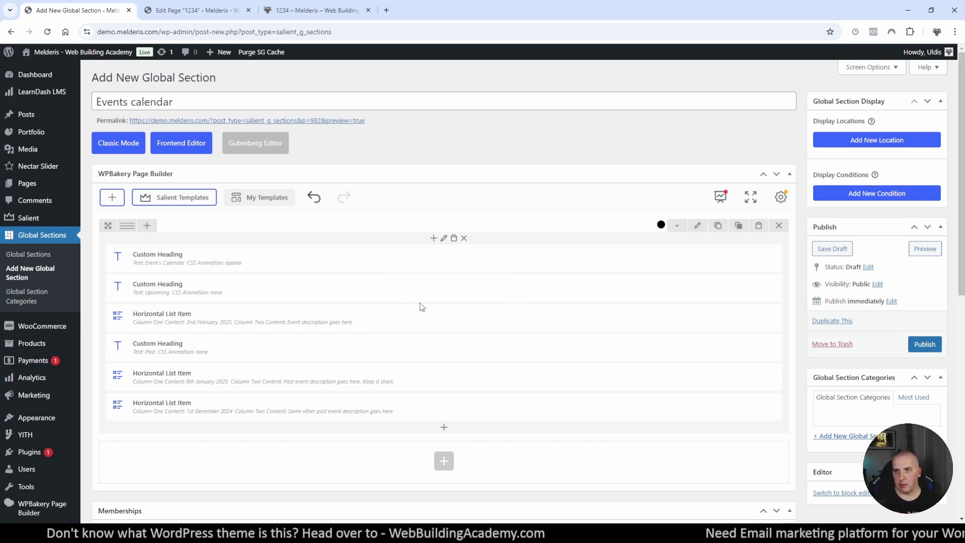
pyautogui.moveTo(538, 297)
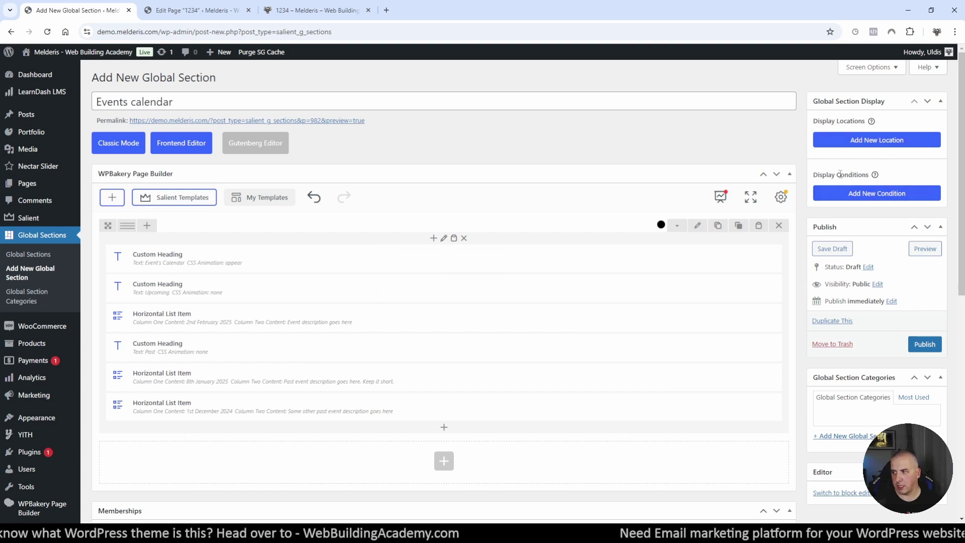
pyautogui.scroll(-2, 838, 177)
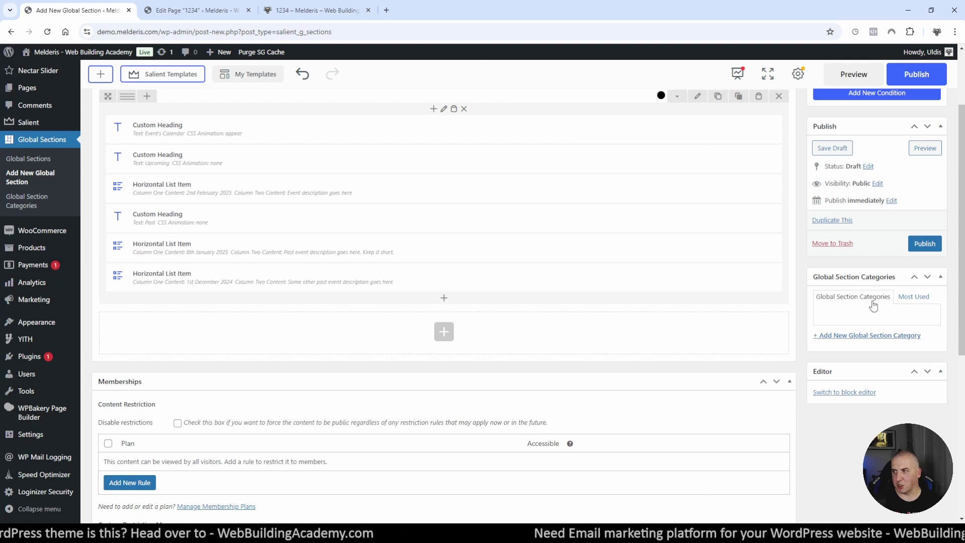
pyautogui.scroll(3, 806, 296)
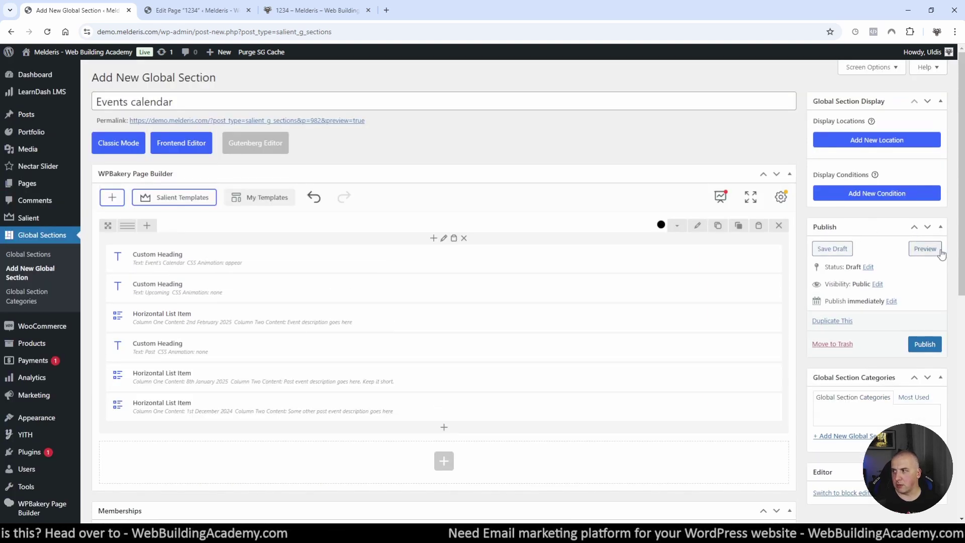
# - Publish the Events calendar global section, preview it on the site, and close the preview
pyautogui.click(928, 349)
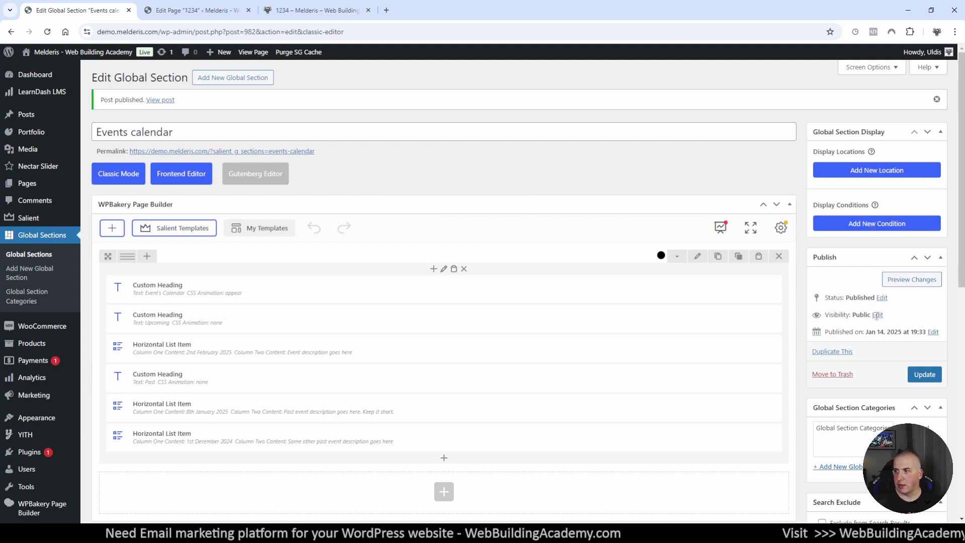
pyautogui.click(911, 280)
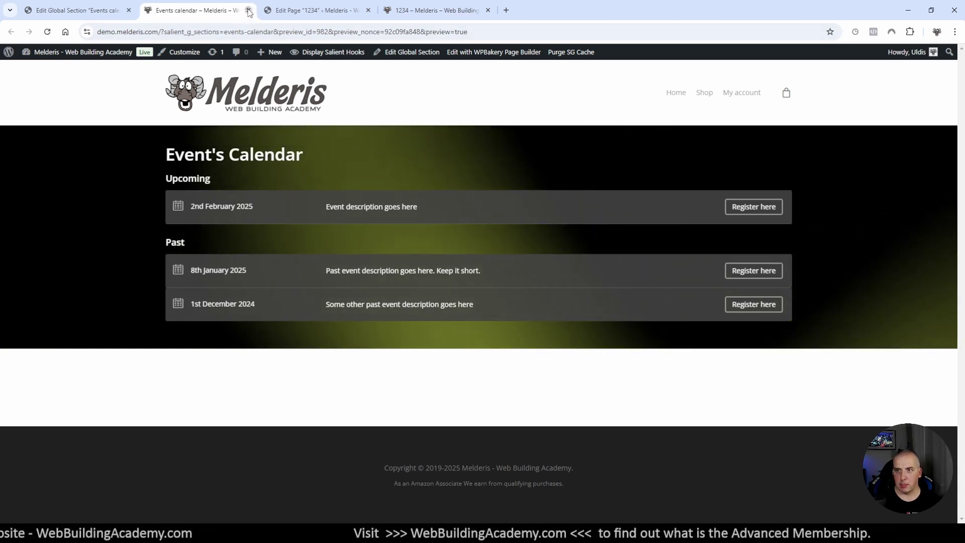
pyautogui.click(248, 10)
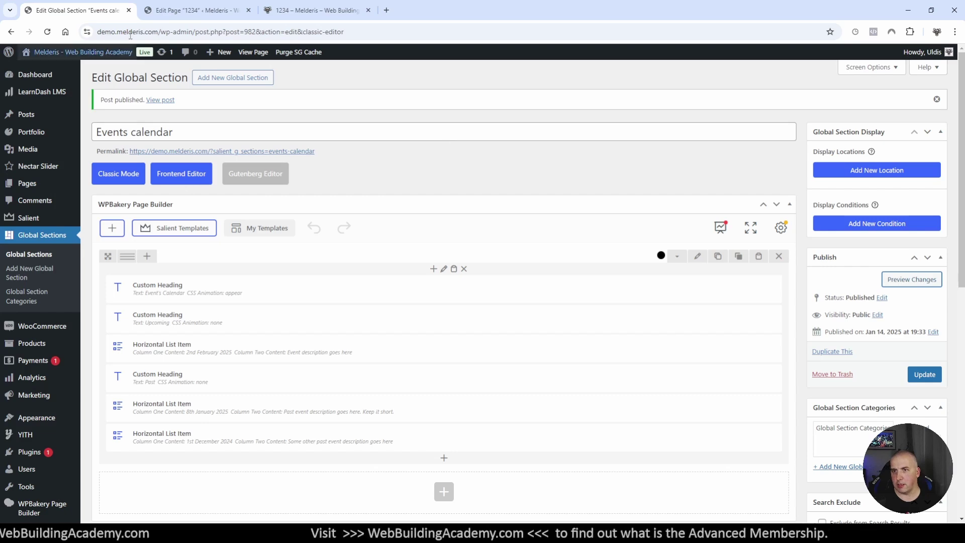
# - Copy the Event's Calendar row on page 1234 and paste the duplicate below the testimonials row
pyautogui.click(177, 10)
pyautogui.scroll(-12, 435, 250)
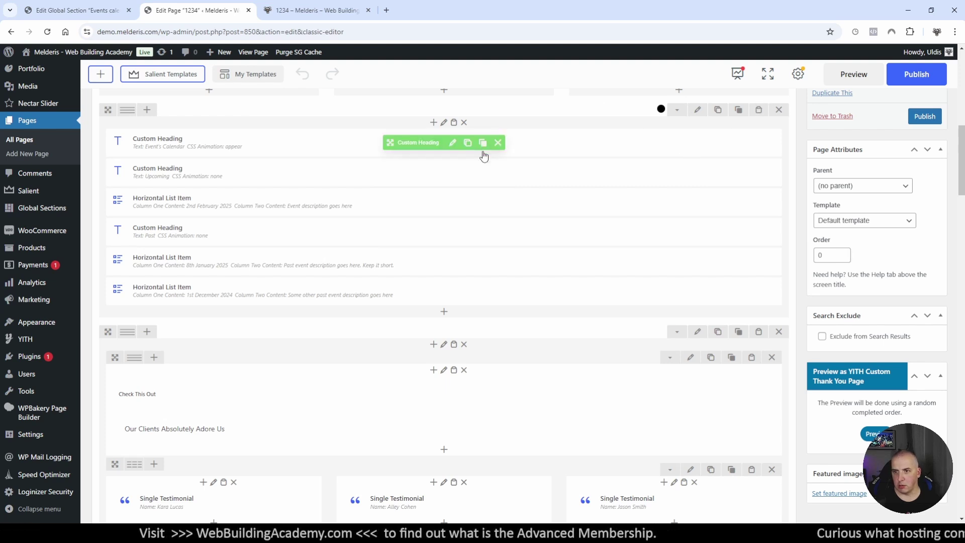
pyautogui.click(739, 112)
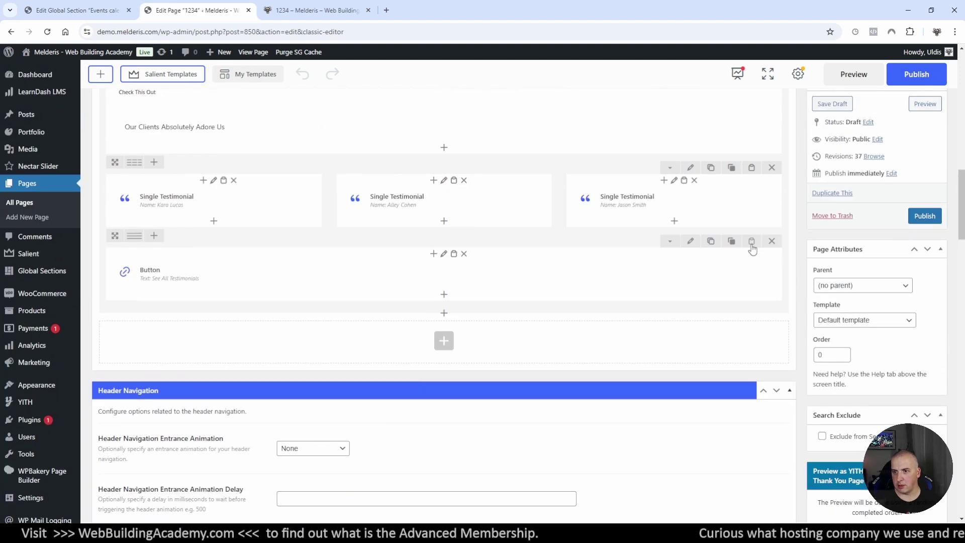
pyautogui.click(752, 244)
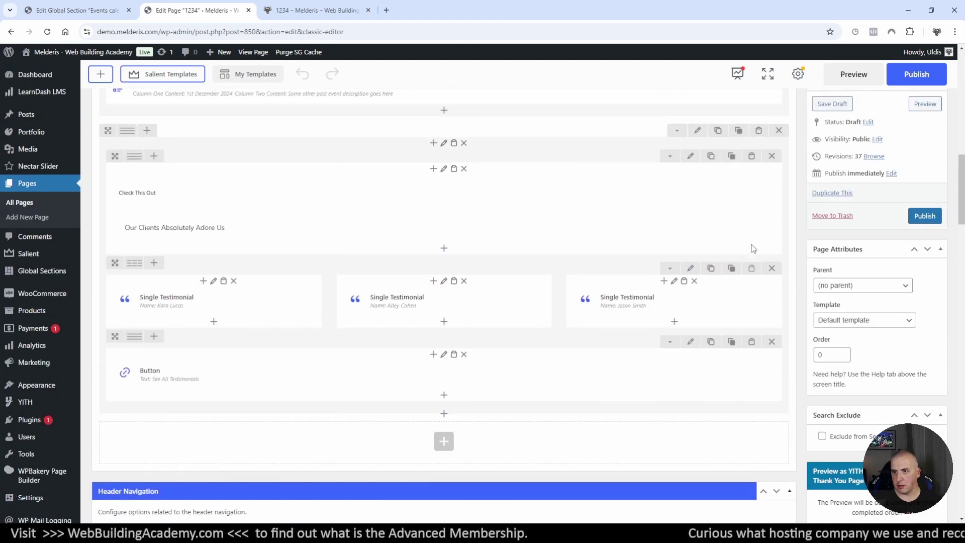
pyautogui.click(760, 233)
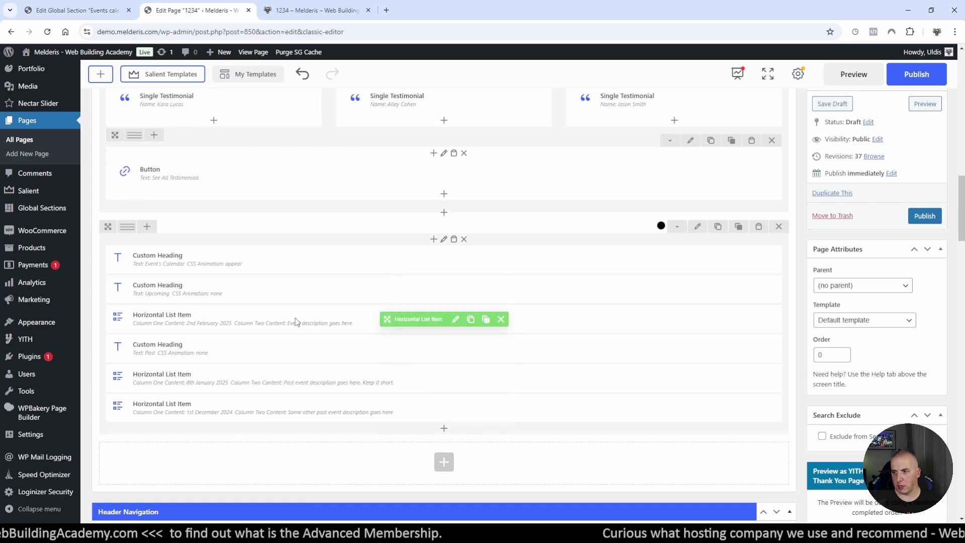
# - Move the pasted Event's Calendar row above the testimonials row and back below it
pyautogui.scroll(4, 179, 312)
pyautogui.moveTo(108, 431); pyautogui.dragTo(151, 153)
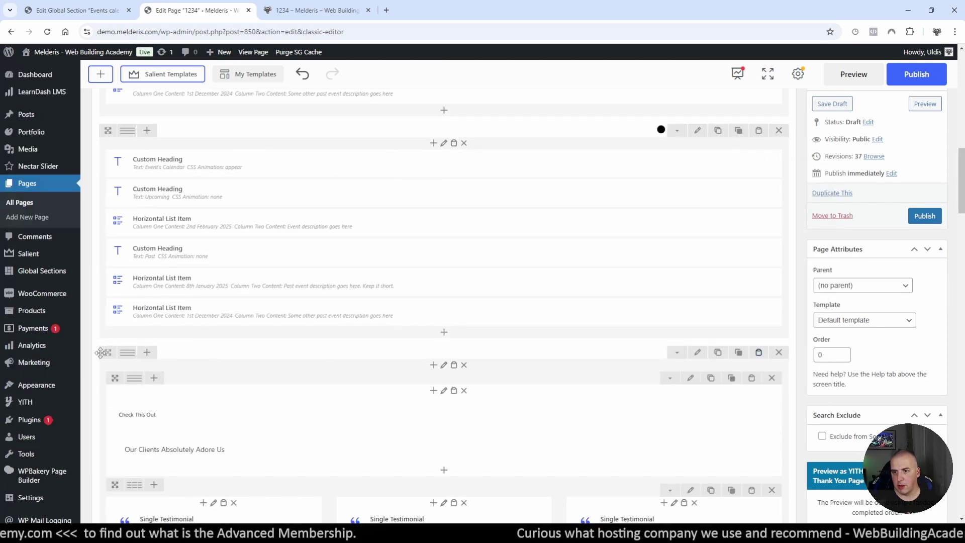
pyautogui.moveTo(108, 352); pyautogui.dragTo(108, 125)
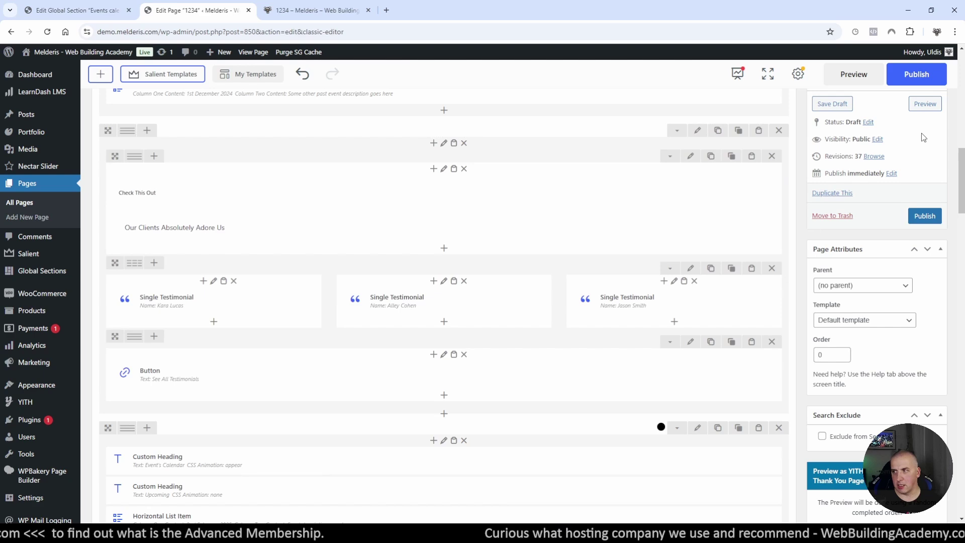
# - Preview page 1234 and compare the original Event's Calendar section with its duplicate above the footer
pyautogui.click(863, 78)
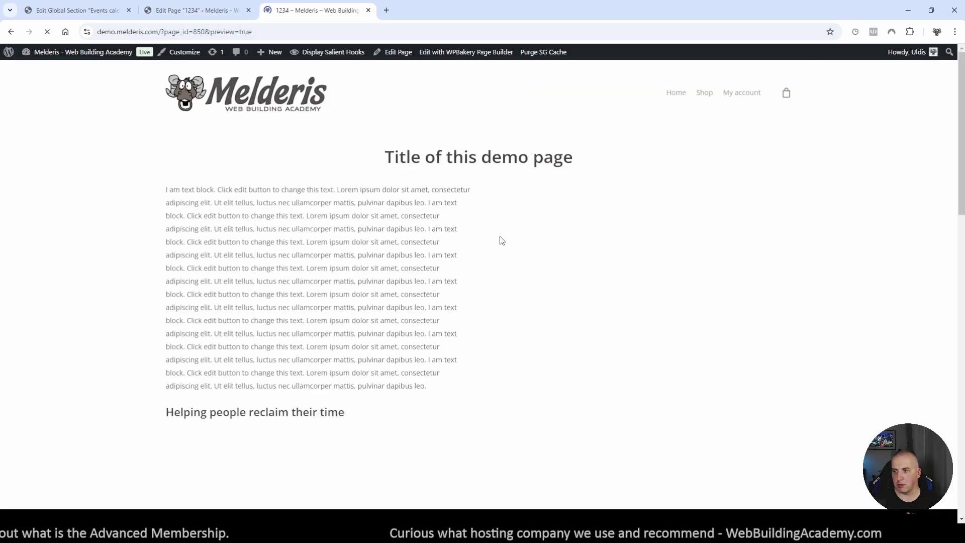
pyautogui.scroll(-10, 583, 237)
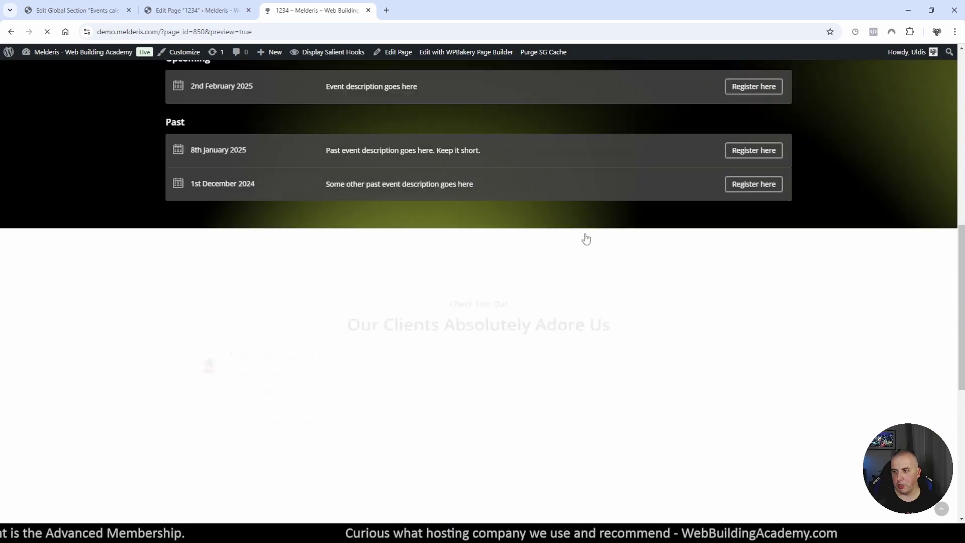
pyautogui.scroll(-7, 527, 134)
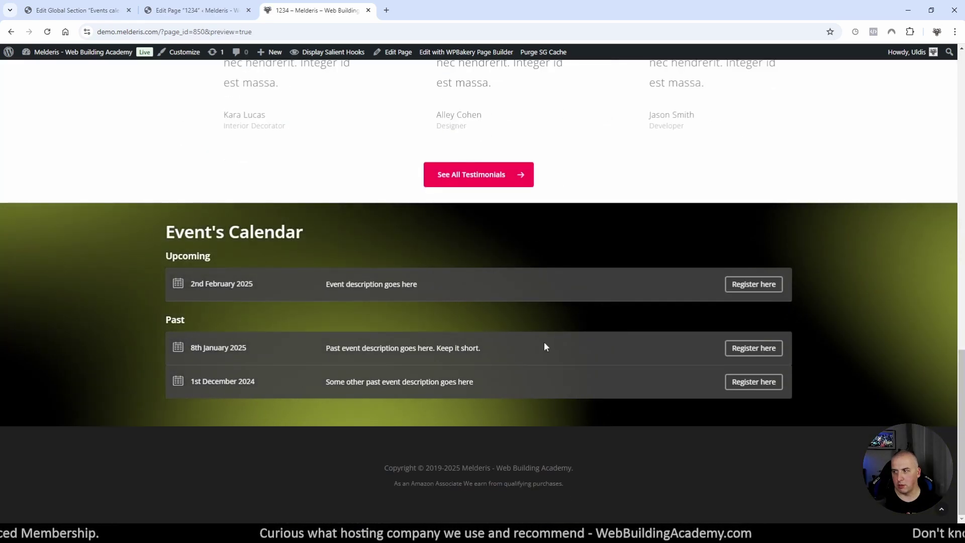
pyautogui.scroll(3, 535, 348)
pyautogui.scroll(9, 534, 351)
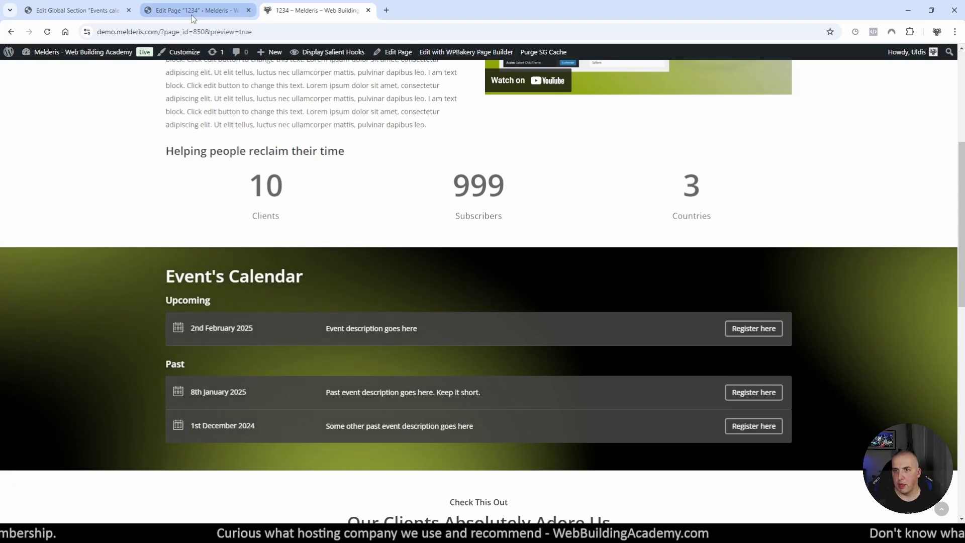
# - Delete the duplicated Event's Calendar row below the testimonials on page 1234
pyautogui.click(196, 10)
pyautogui.scroll(-4, 553, 252)
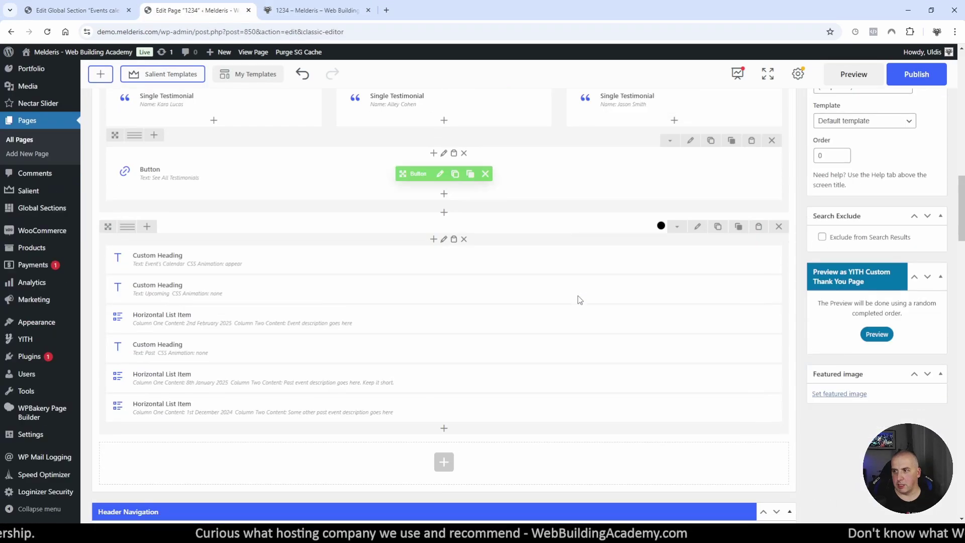
pyautogui.click(778, 229)
pyautogui.scroll(4, 517, 297)
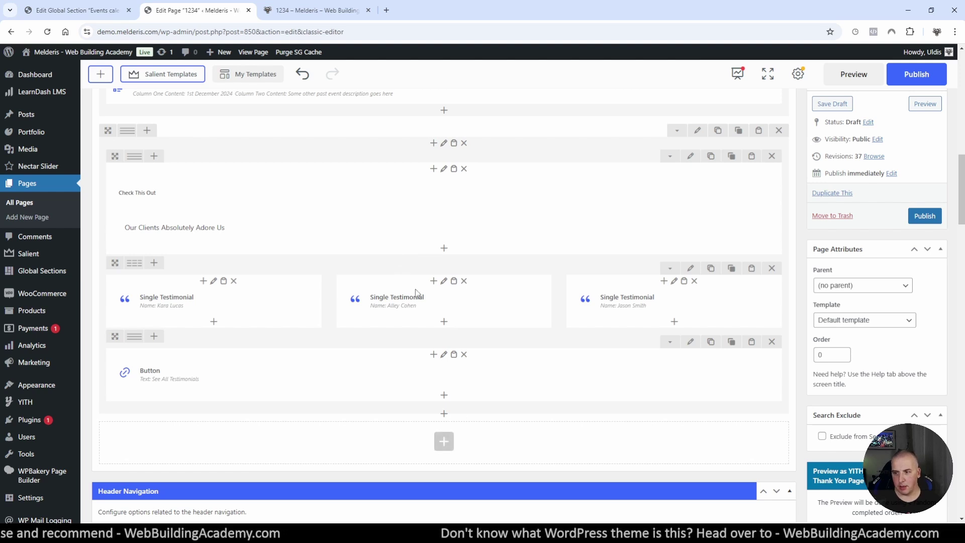
# - Add a Global Section element below the testimonials row of page 1234, using the Events calendar section
pyautogui.scroll(-2, 417, 294)
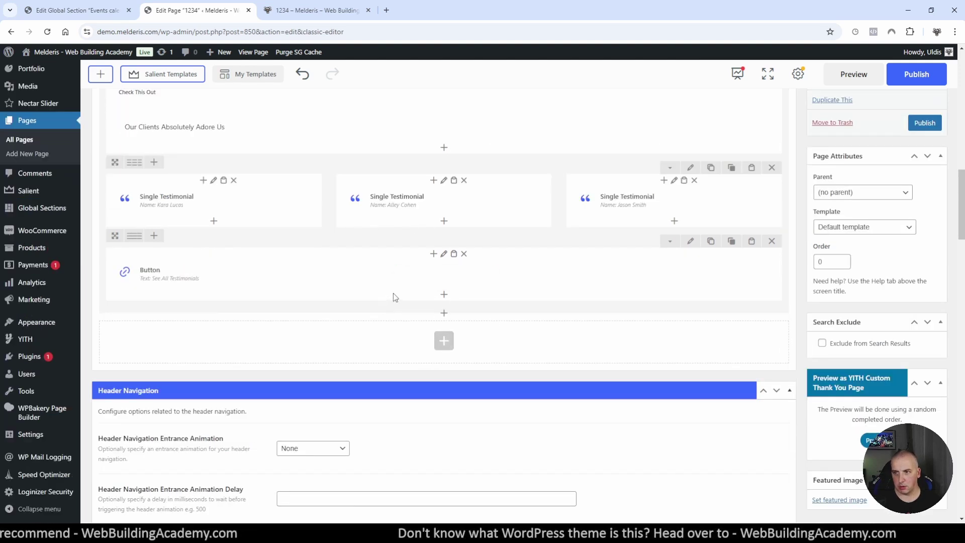
pyautogui.click(443, 343)
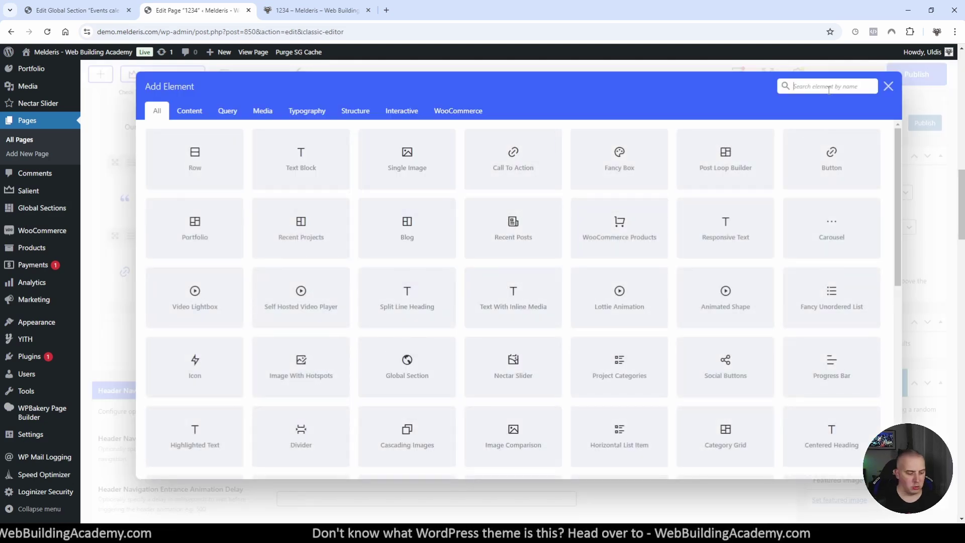
pyautogui.write('glo')
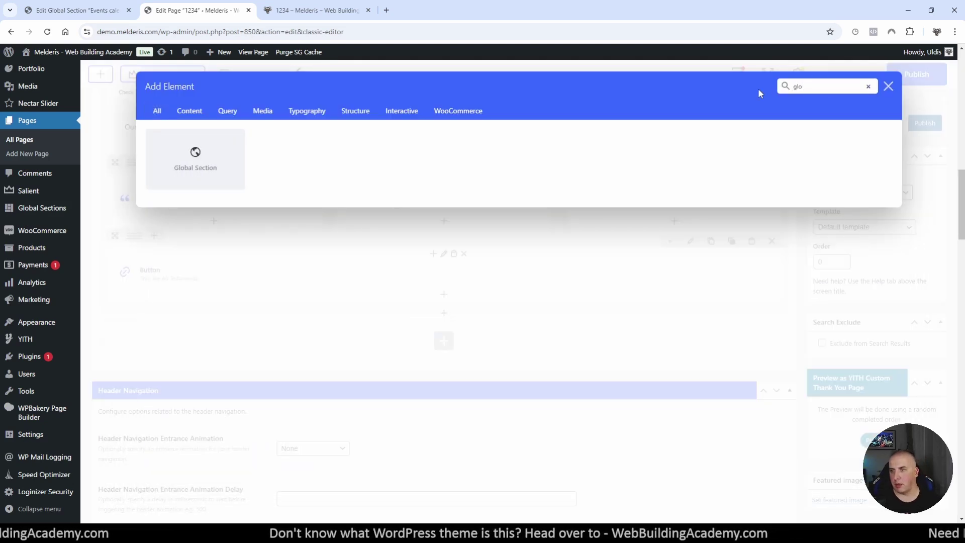
pyautogui.click(198, 162)
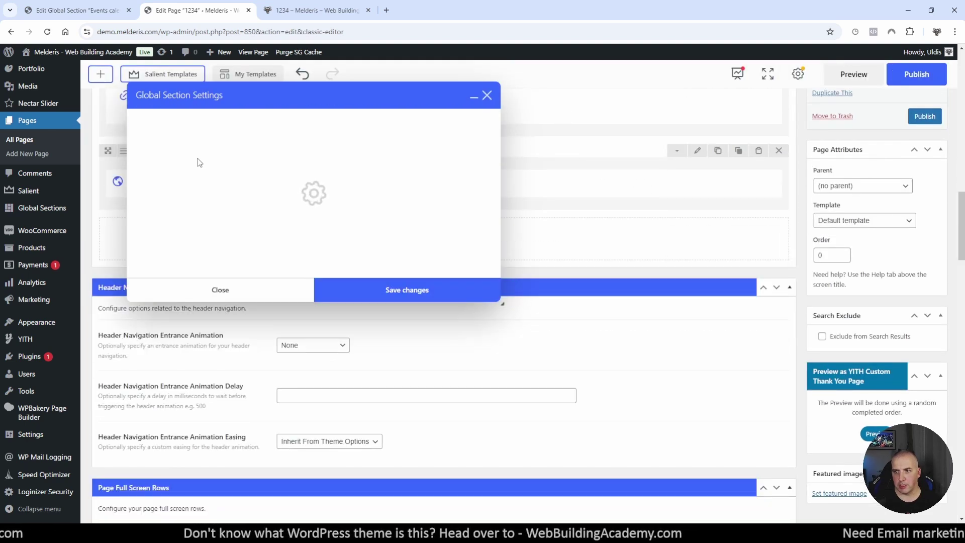
pyautogui.moveTo(183, 218)
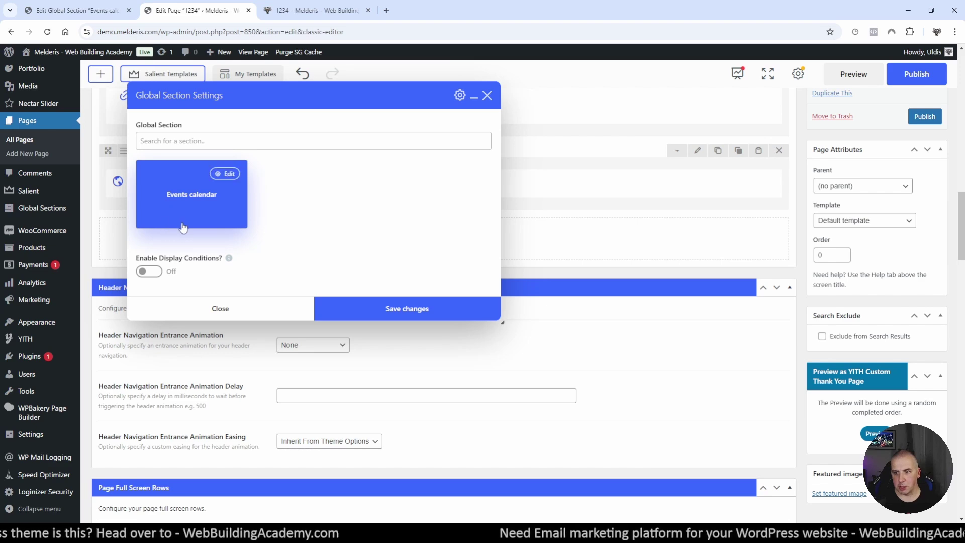
# - Read the description of Enable Display Conditions in the Global Section settings, and try the option on and back off
pyautogui.moveTo(228, 260)
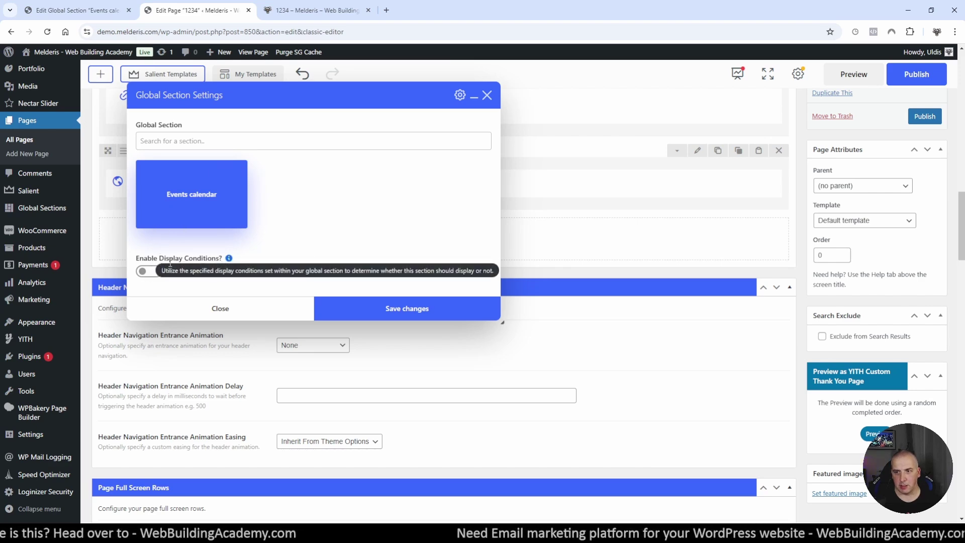
pyautogui.click(152, 279)
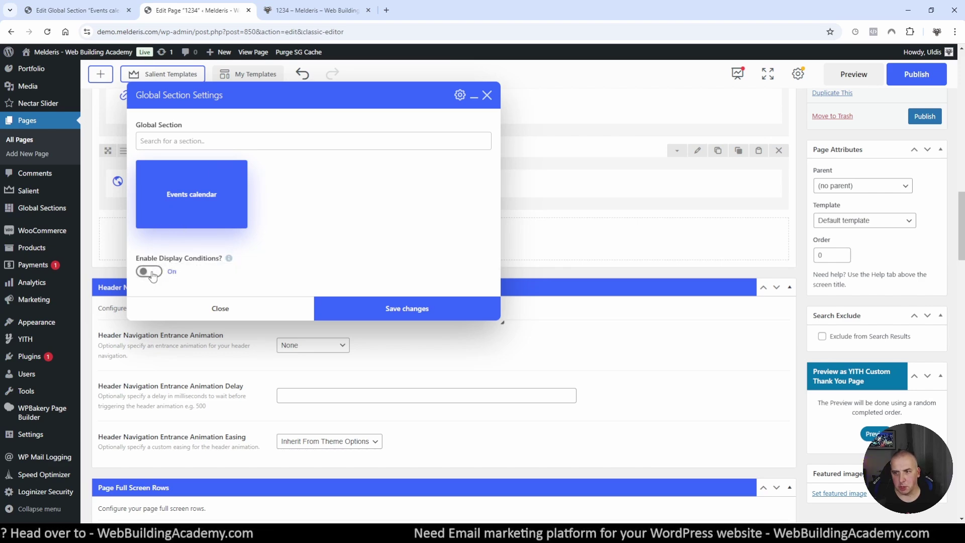
pyautogui.scroll(-2, 264, 242)
pyautogui.scroll(2, 263, 242)
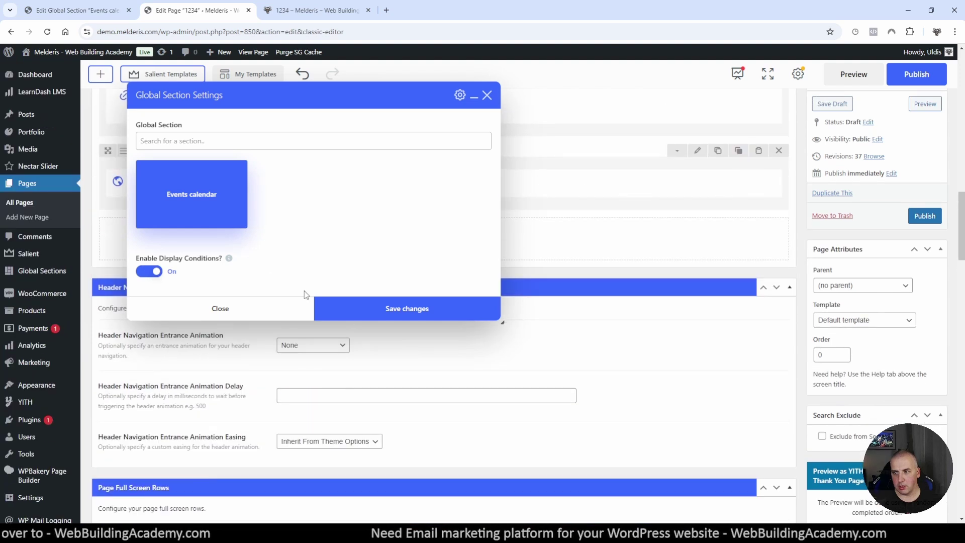
pyautogui.click(148, 271)
pyautogui.moveTo(229, 260)
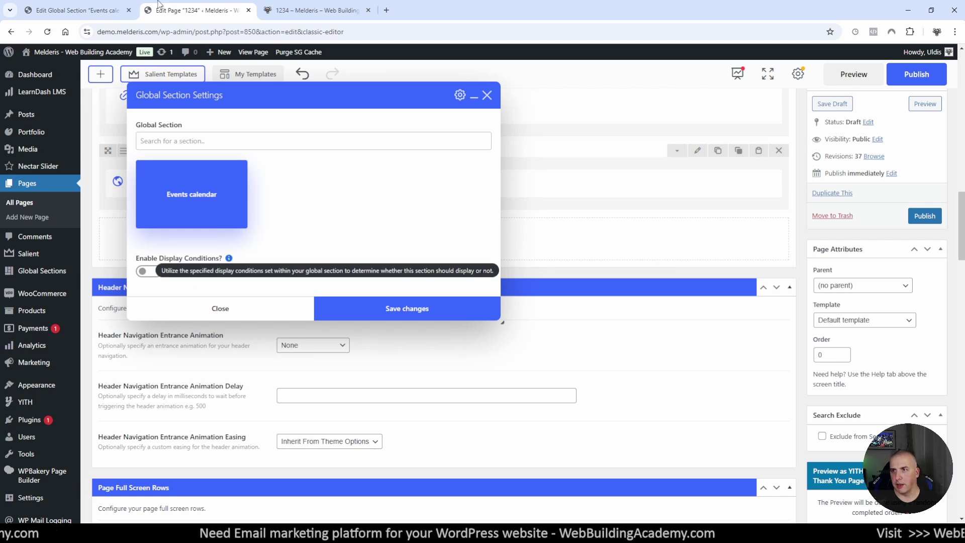
# - Return to the Events calendar global section and add a display condition of True, Everywhere
pyautogui.hotkey('ctrl', 'shift', 'Tab')
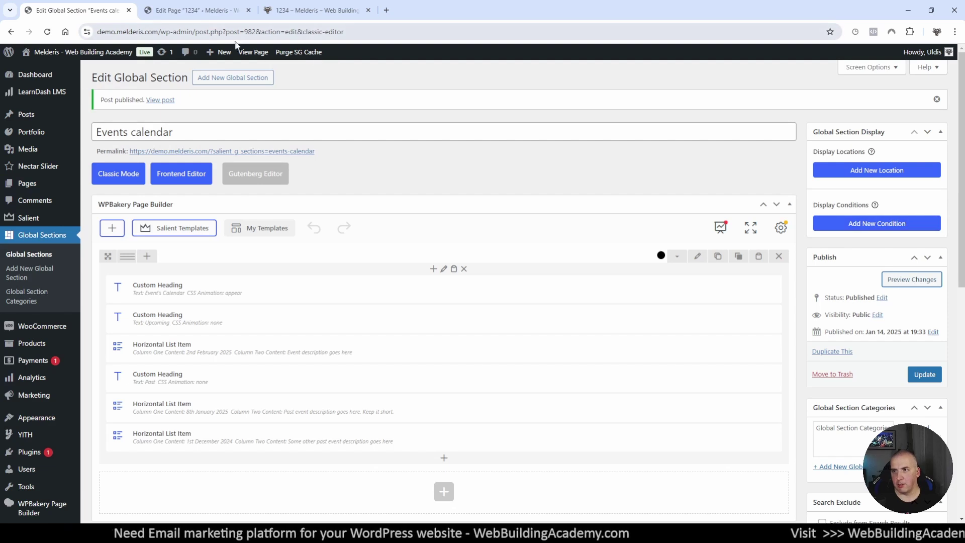
pyautogui.click(197, 14)
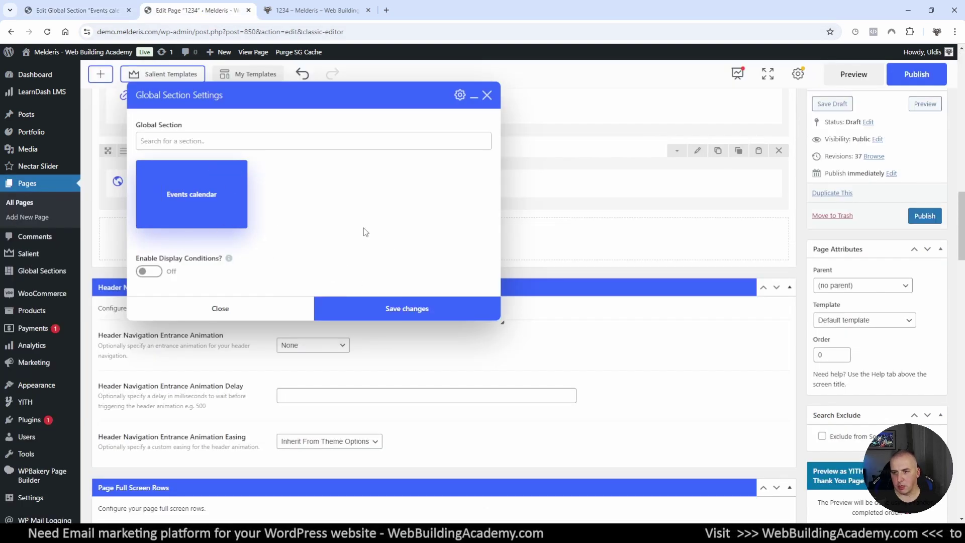
pyautogui.click(91, 10)
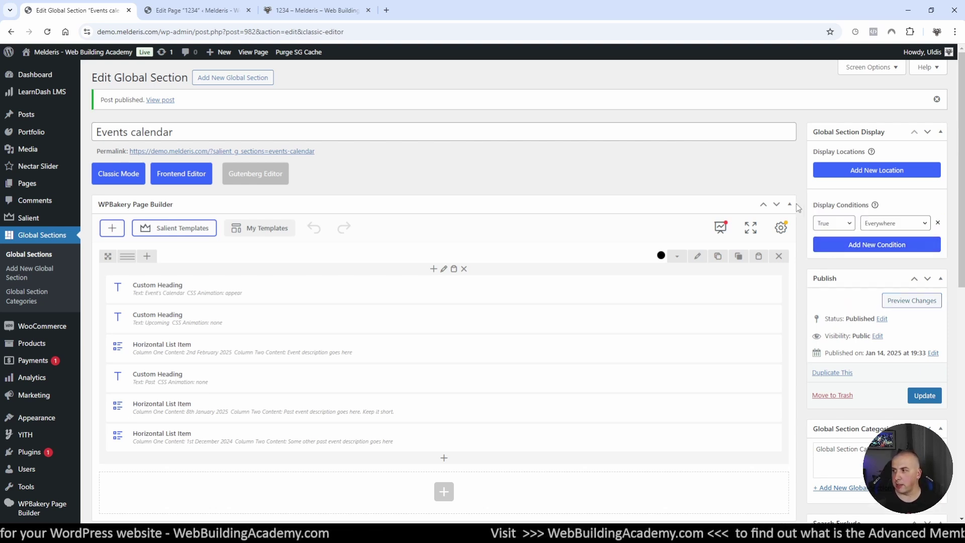
# - Try Subscriber as the display condition's target and look at its True and False choices
pyautogui.click(886, 224)
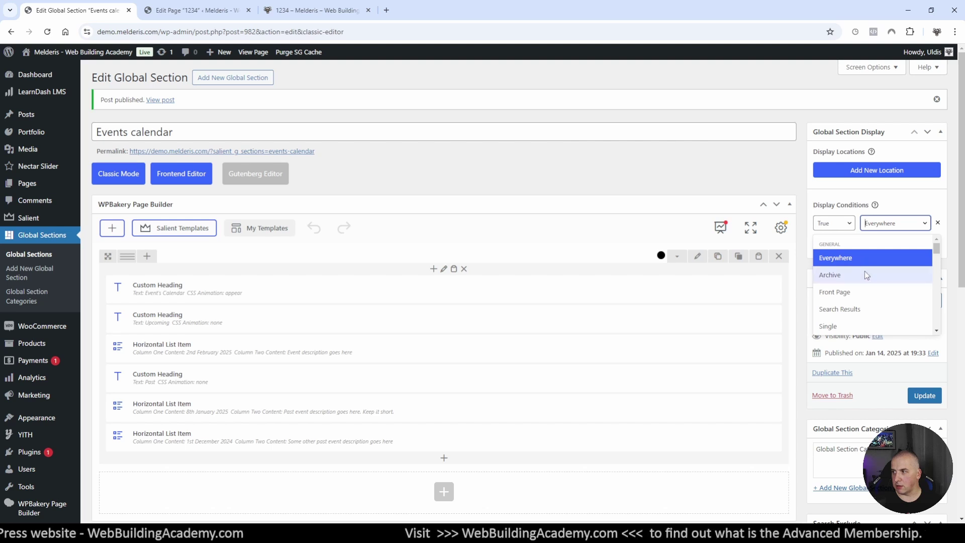
pyautogui.scroll(-10, 870, 275)
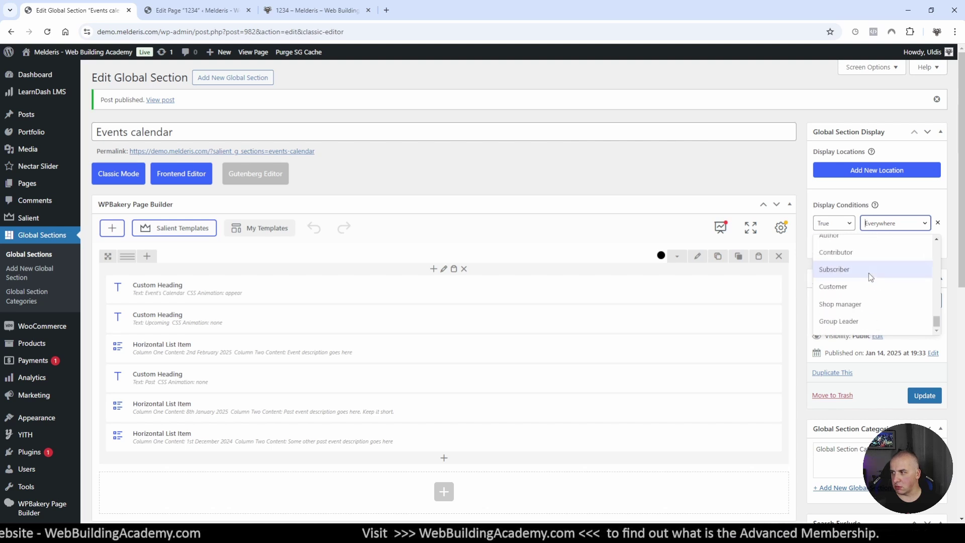
pyautogui.click(833, 270)
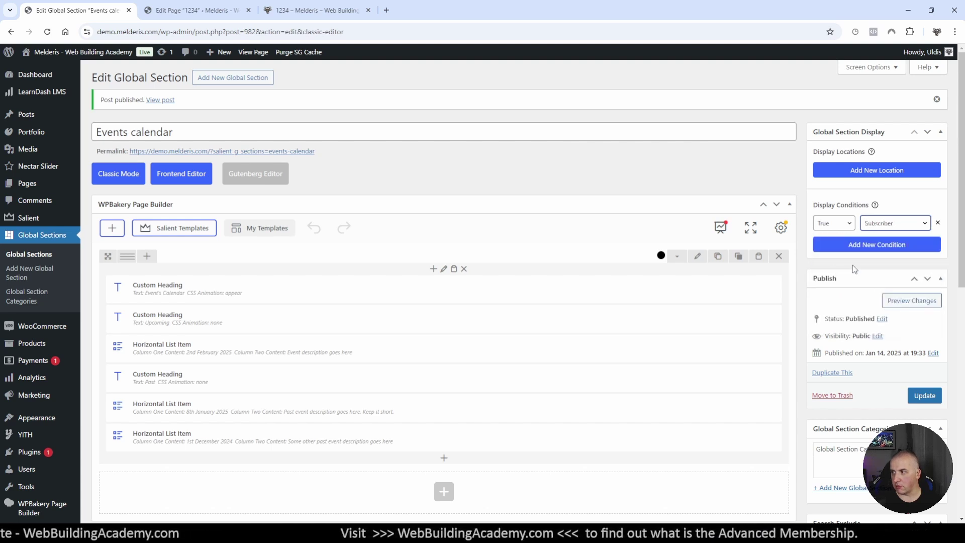
pyautogui.click(826, 228)
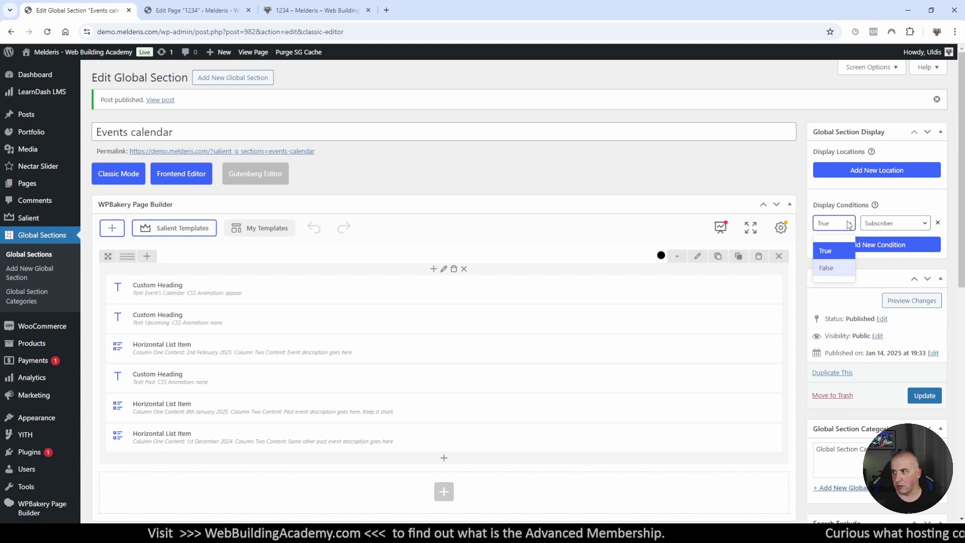
pyautogui.click(842, 223)
# - Remove the display condition from the Events calendar global section
pyautogui.click(888, 226)
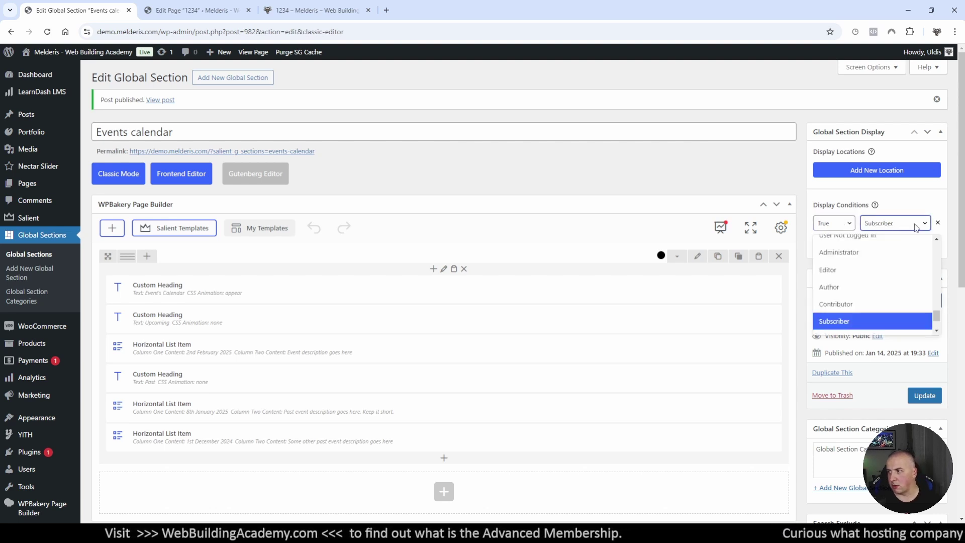
pyautogui.click(938, 223)
pyautogui.click(938, 222)
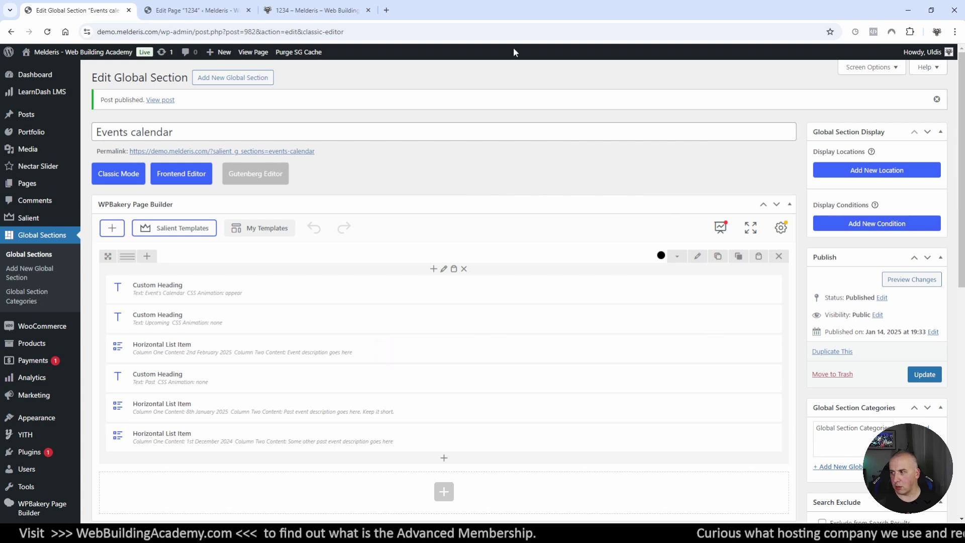
# - Save the Events calendar Global Section element on page 1234 and preview the page down to the footer
pyautogui.click(211, 12)
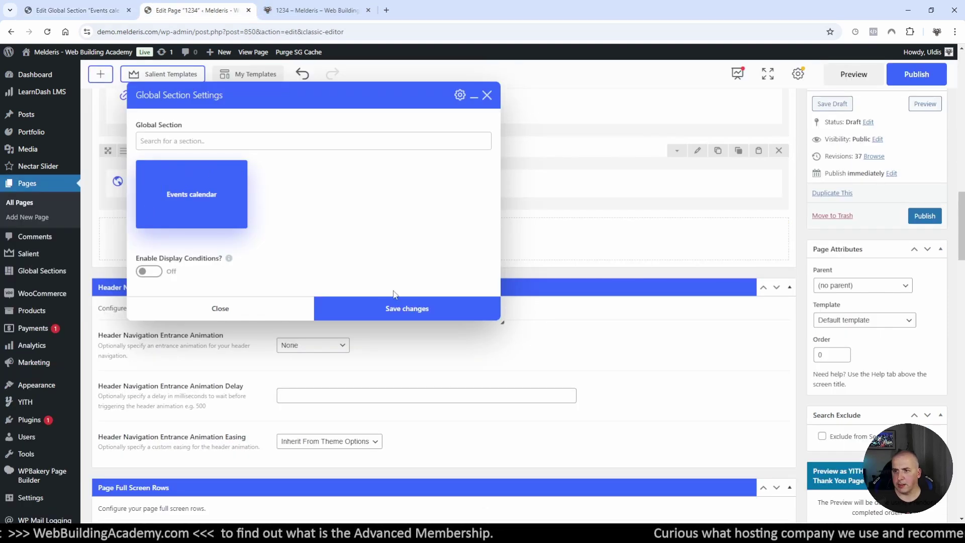
pyautogui.click(416, 313)
pyautogui.click(857, 75)
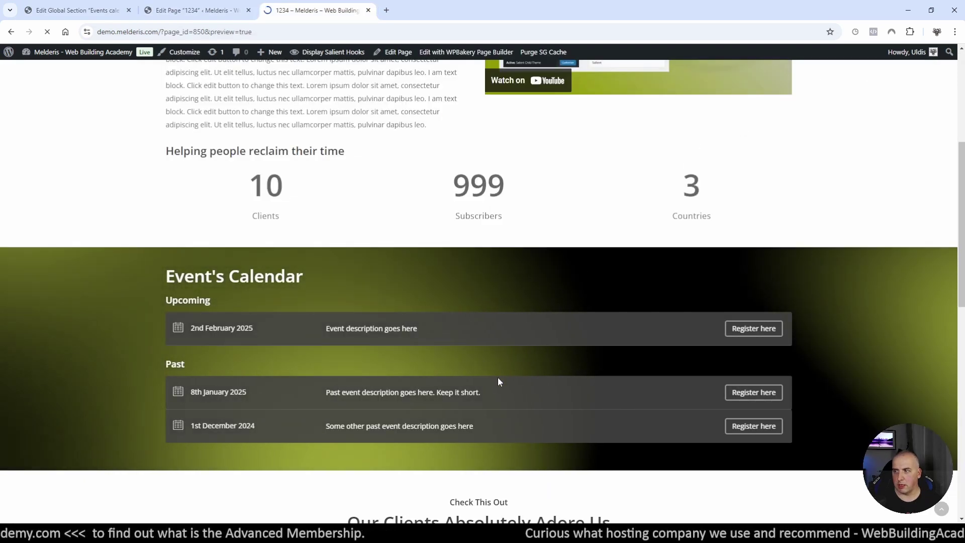
pyautogui.scroll(-6, 522, 213)
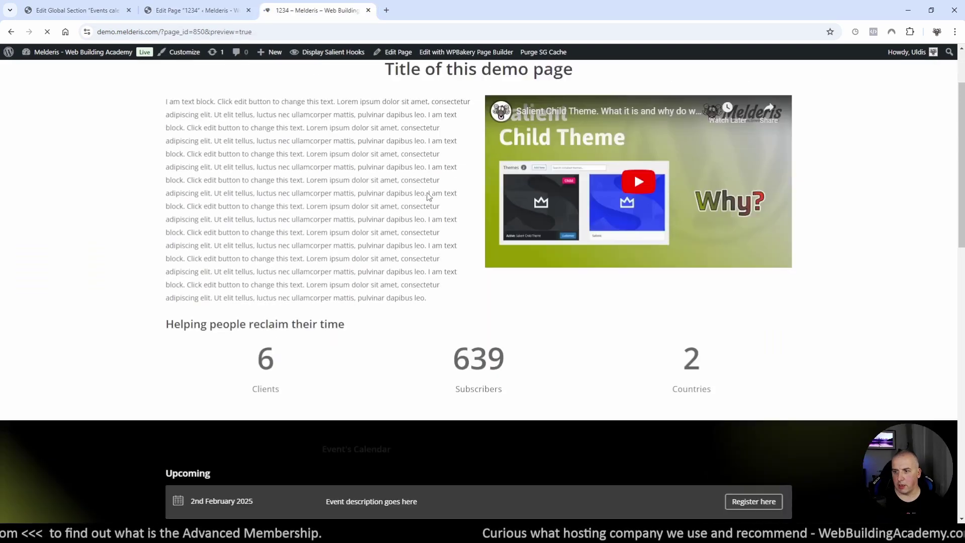
pyautogui.scroll(-3, 428, 226)
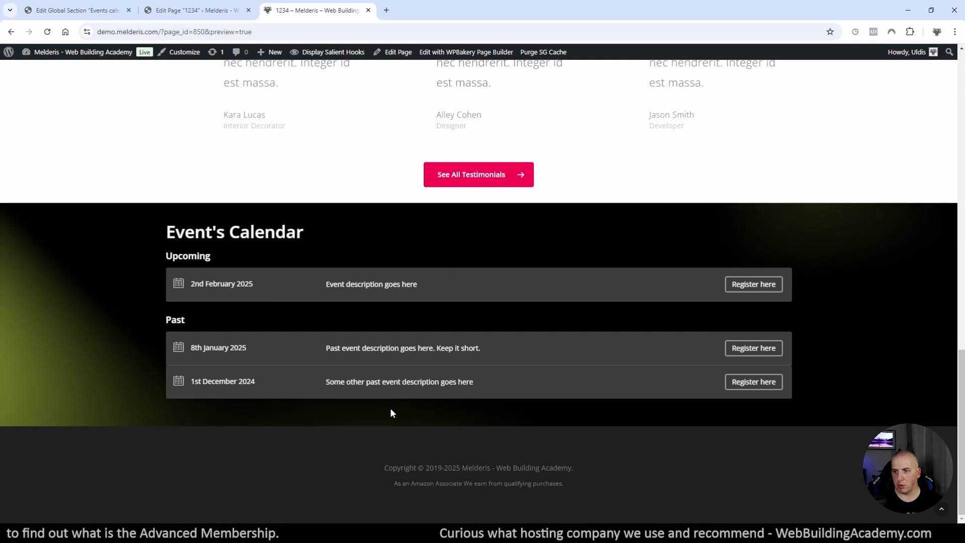
# - Delete the original Event's Calendar row from page 1234 and move the Global Section row above the testimonials
pyautogui.click(105, 12)
pyautogui.click(153, 13)
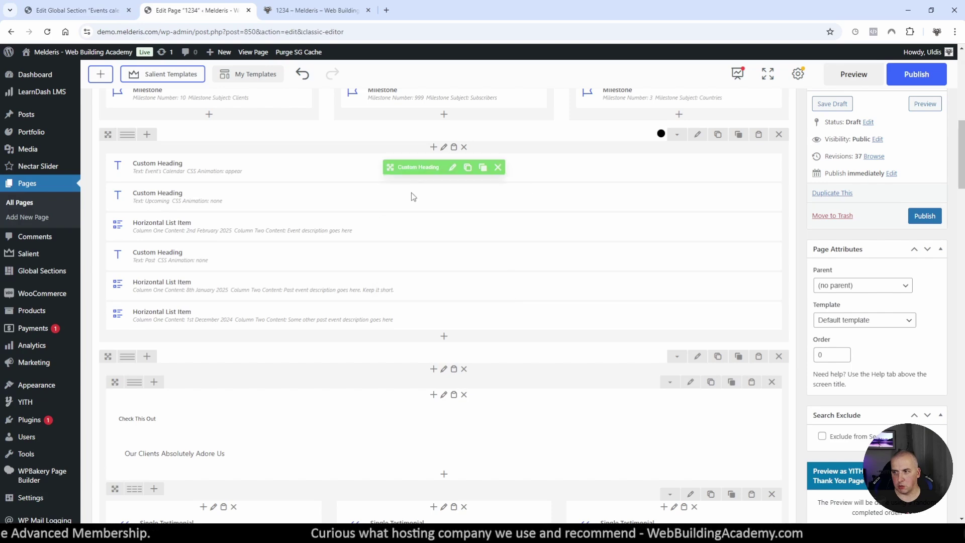
pyautogui.scroll(-6, 359, 361)
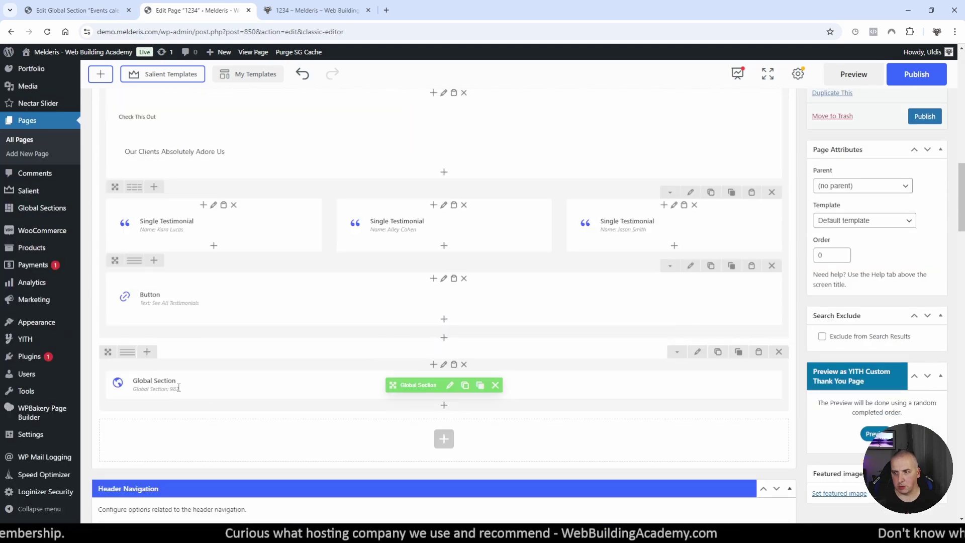
pyautogui.scroll(6, 376, 321)
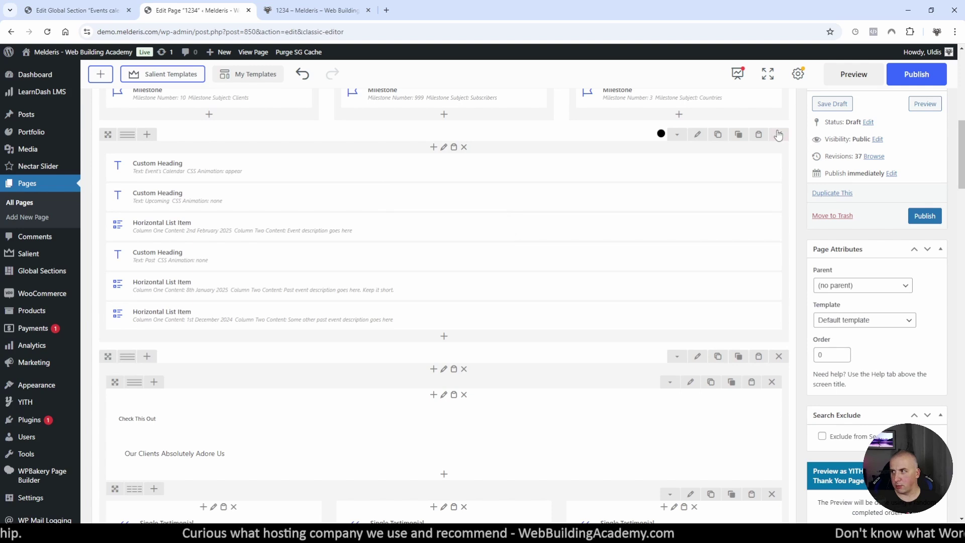
pyautogui.click(779, 135)
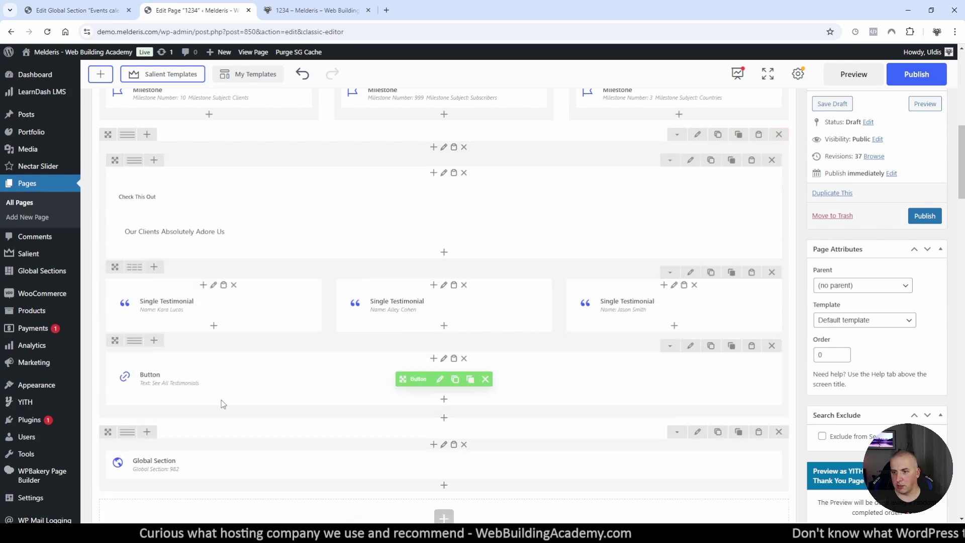
pyautogui.moveTo(123, 404); pyautogui.dragTo(347, 191)
# - Preview page 1234 and check the placement of the Event's Calendar section between the milestones and testimonials
pyautogui.click(851, 74)
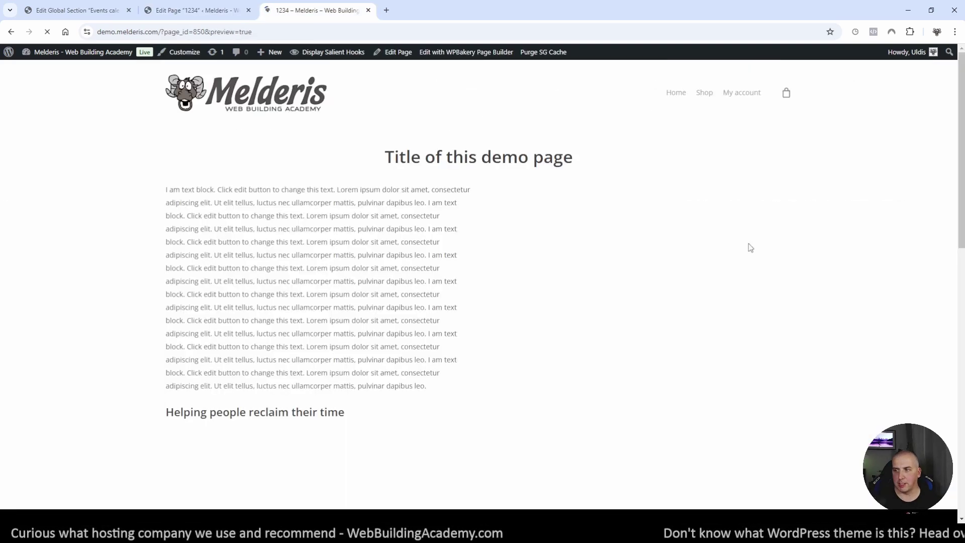
pyautogui.scroll(-6, 614, 209)
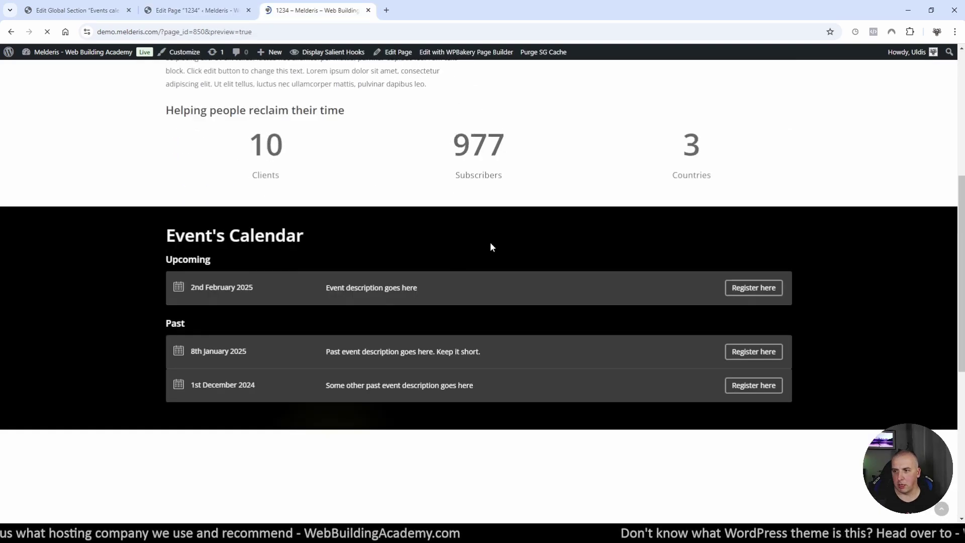
pyautogui.scroll(-7, 490, 244)
pyautogui.scroll(1, 491, 243)
pyautogui.scroll(7, 491, 243)
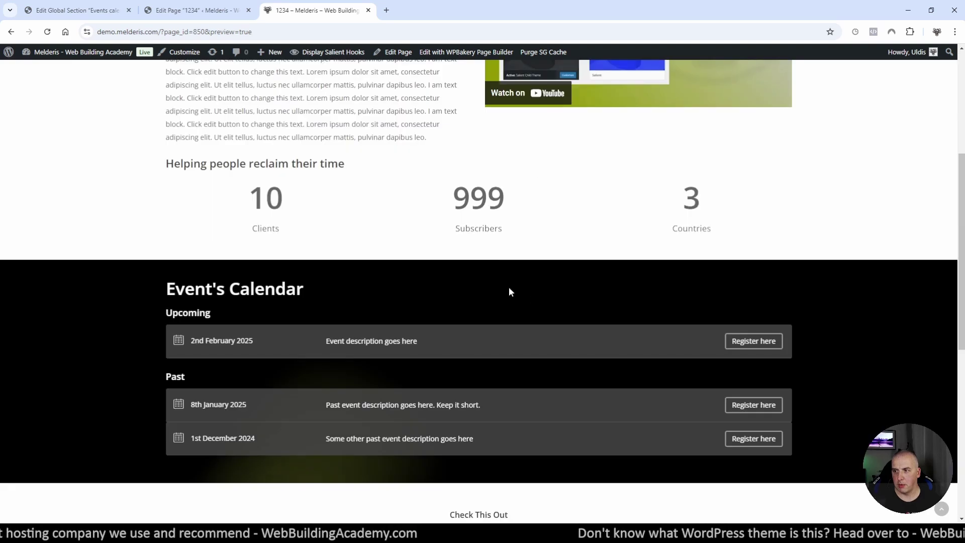
pyautogui.scroll(-2, 571, 274)
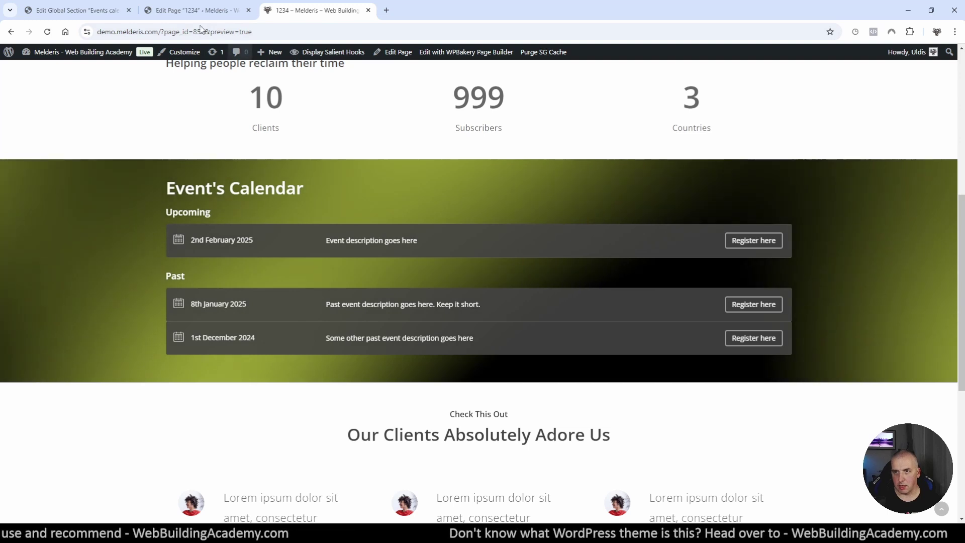
# - Review the Global Section element's settings on page 1234 and close them without changes
pyautogui.click(196, 10)
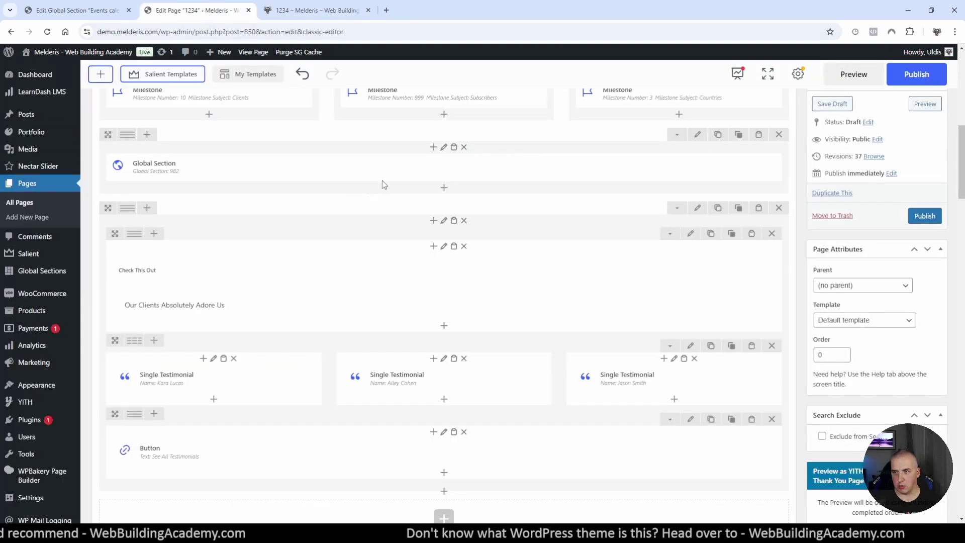
pyautogui.click(447, 169)
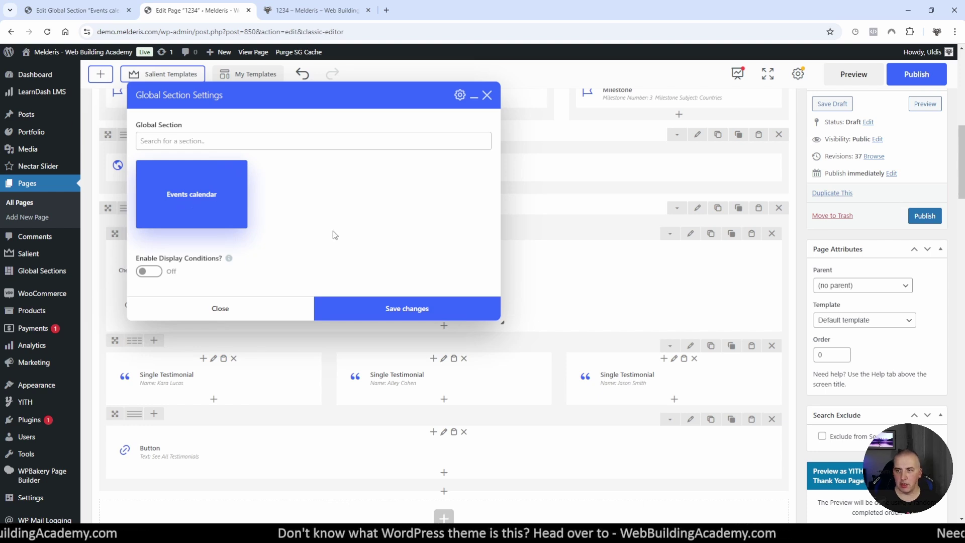
pyautogui.click(220, 308)
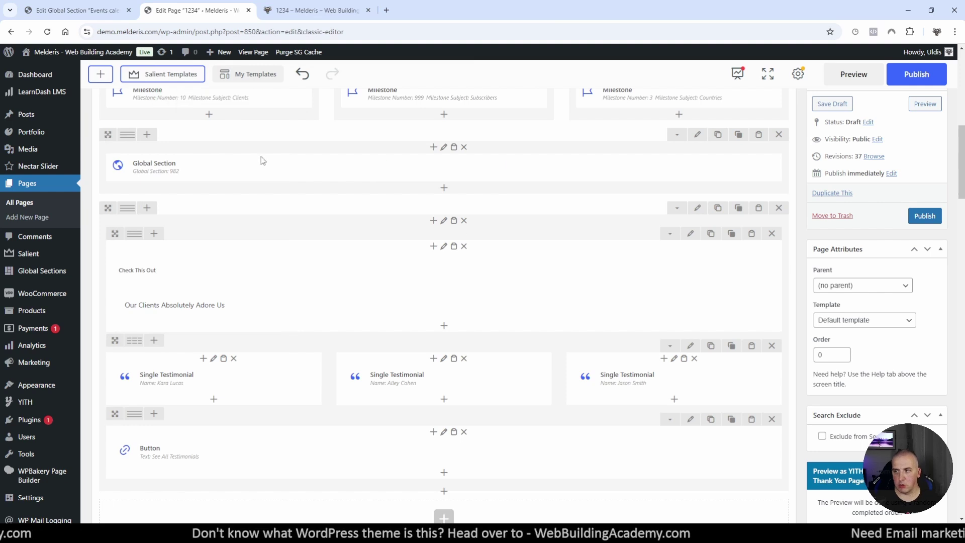
# - Open Events calendar from the Global Sections list and duplicate its 2nd February 2025 list item
pyautogui.click(66, 11)
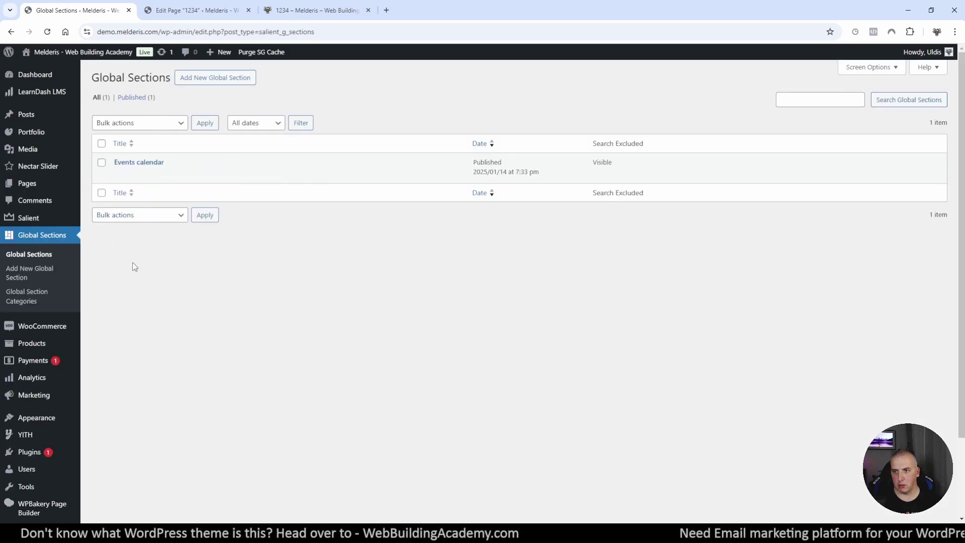
pyautogui.click(130, 163)
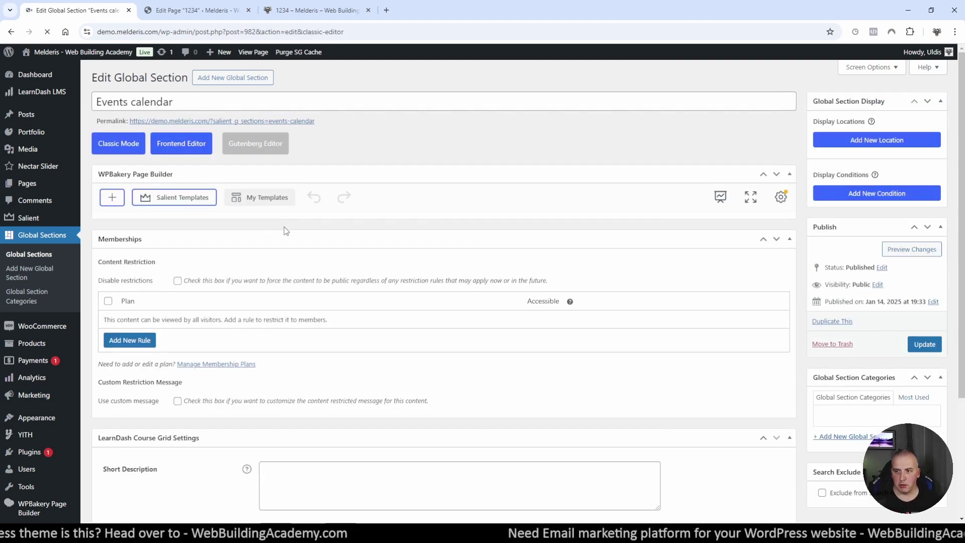
pyautogui.scroll(-3, 211, 345)
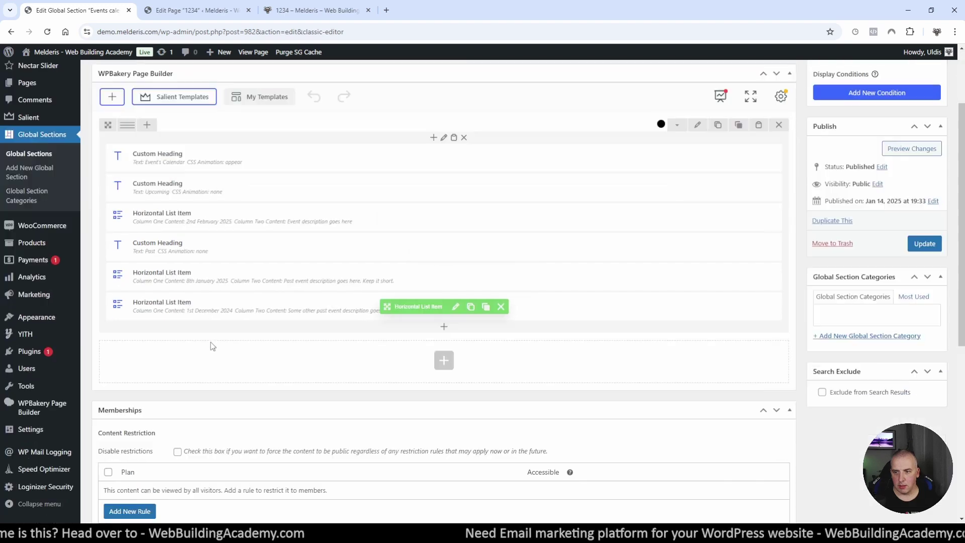
pyautogui.click(470, 188)
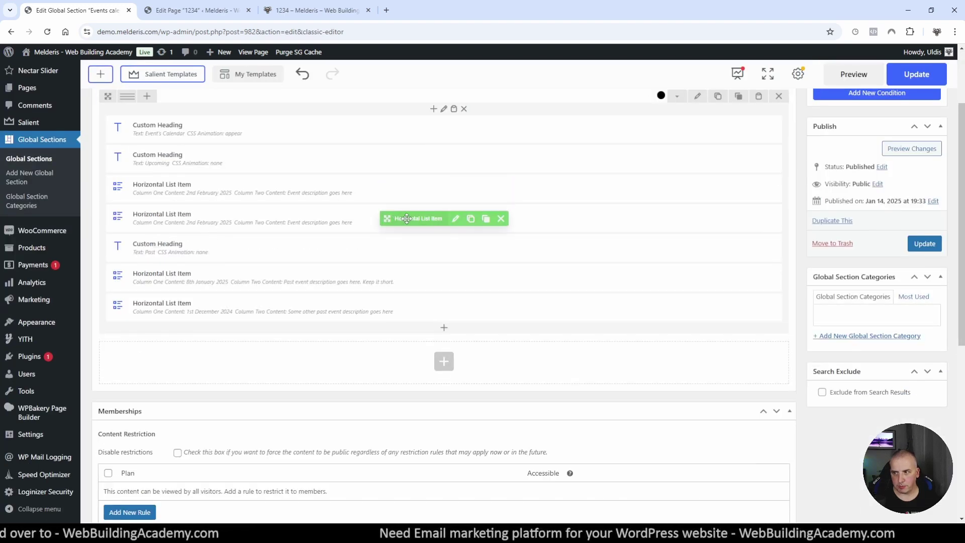
# - Set the duplicated list item's column one to "25th February 2025" and column two to "New Event description goes here", and save it
pyautogui.click(455, 218)
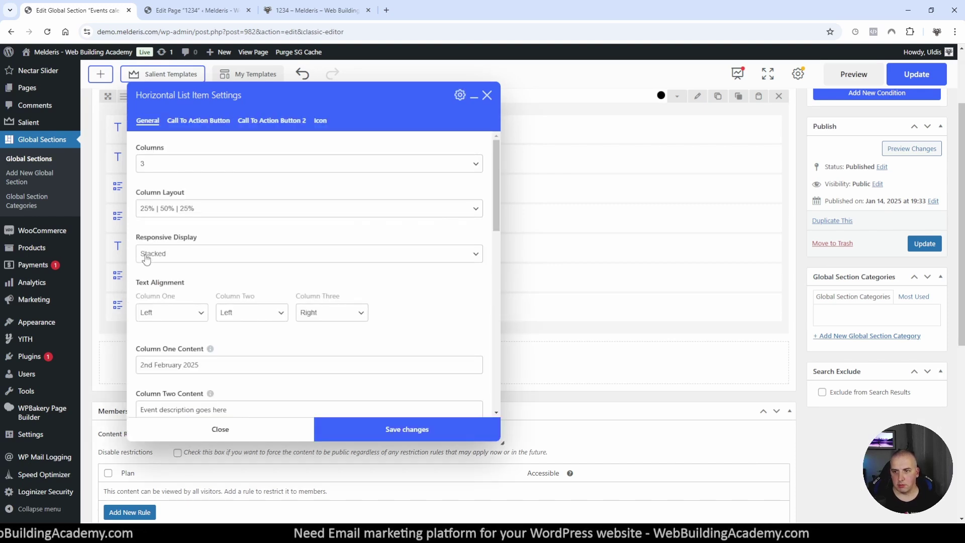
pyautogui.moveTo(145, 362); pyautogui.dragTo(140, 364)
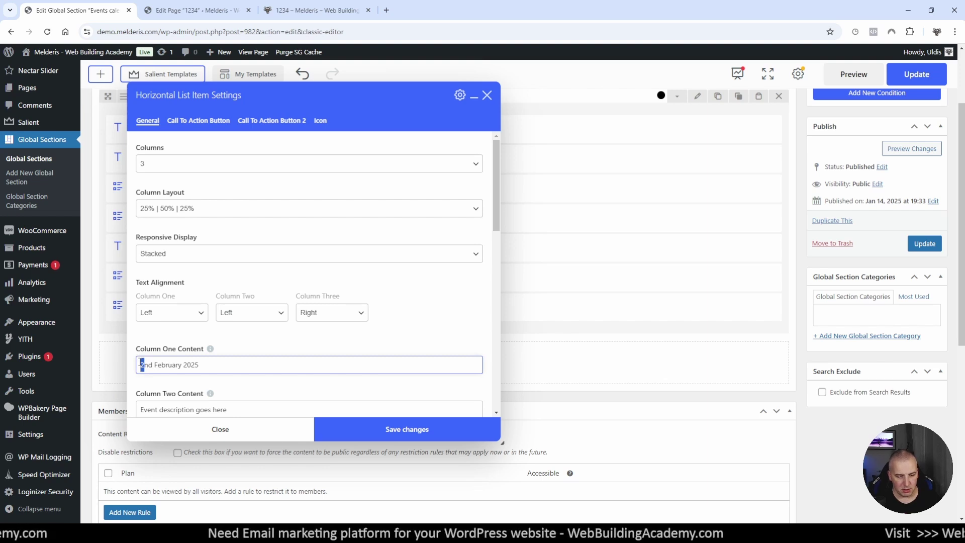
pyautogui.press('Delete')
pyautogui.press('Delete')
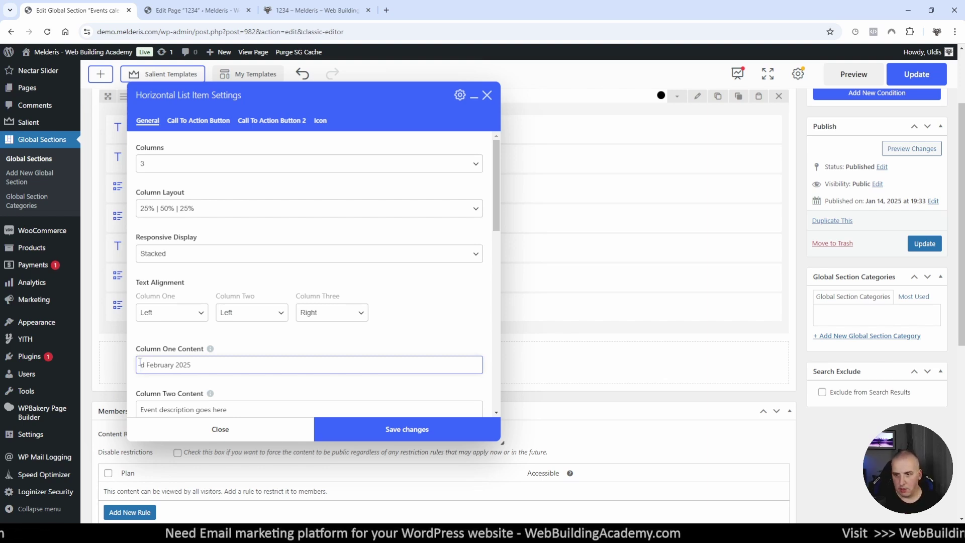
pyautogui.press('Delete')
pyautogui.press('Delete')
pyautogui.write('25th')
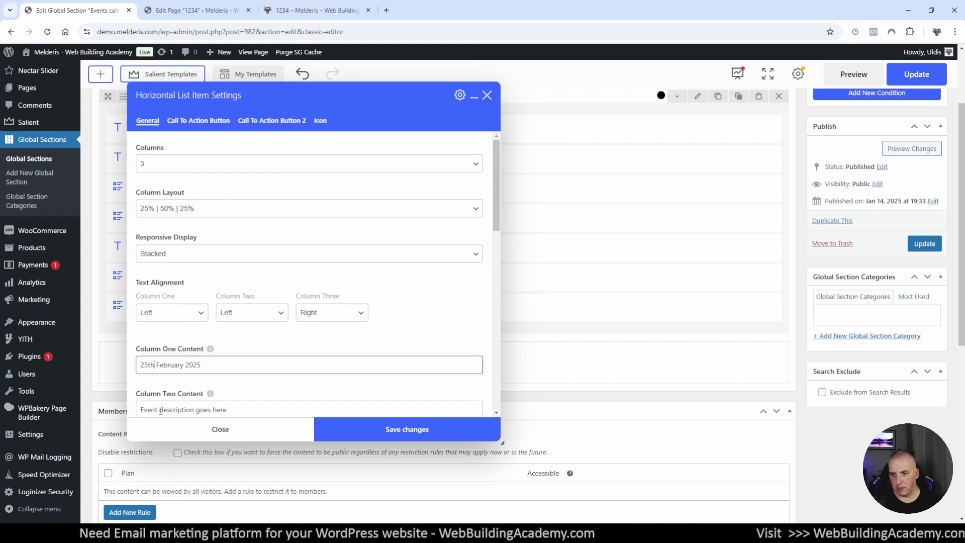
pyautogui.click(142, 410)
pyautogui.write('New')
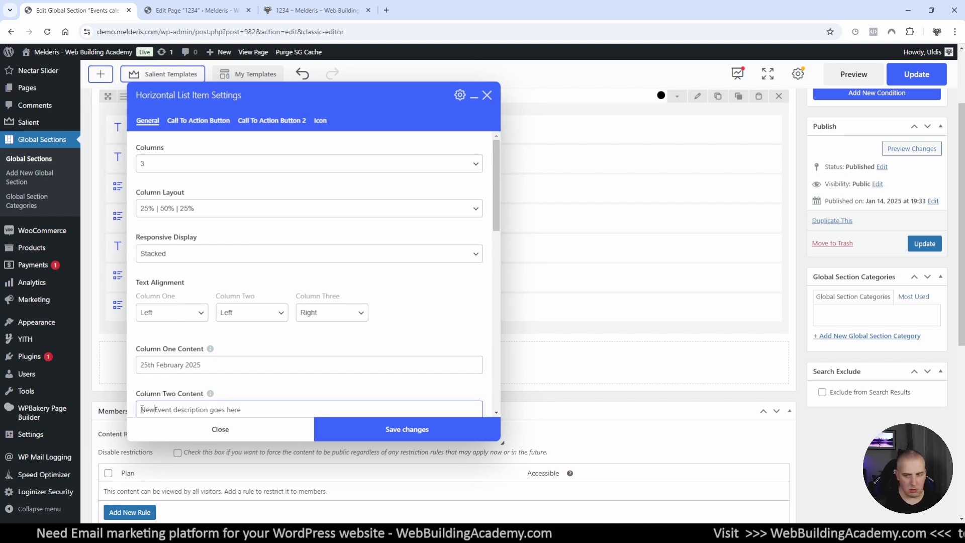
pyautogui.click(350, 433)
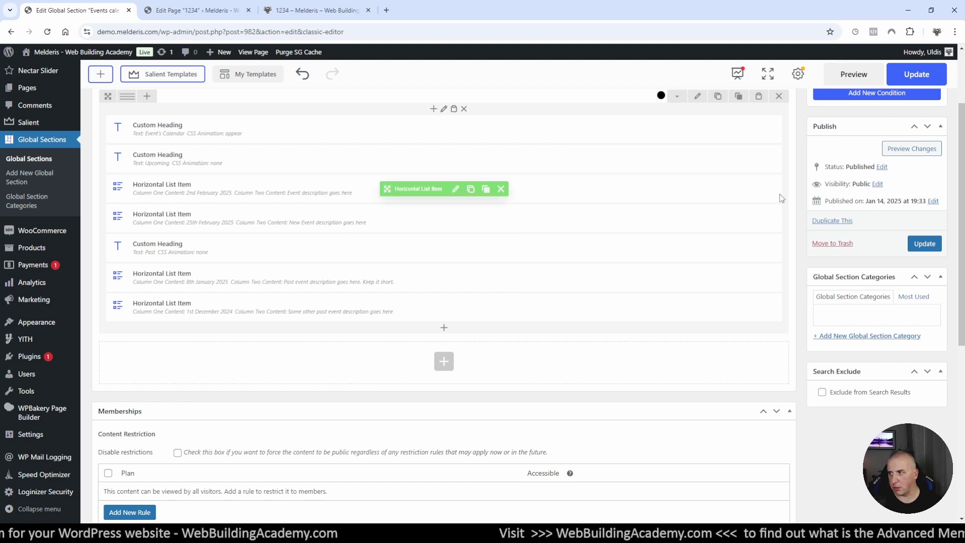
# - Update the Events calendar global section and reload the preview of page 1234
pyautogui.scroll(3, 888, 261)
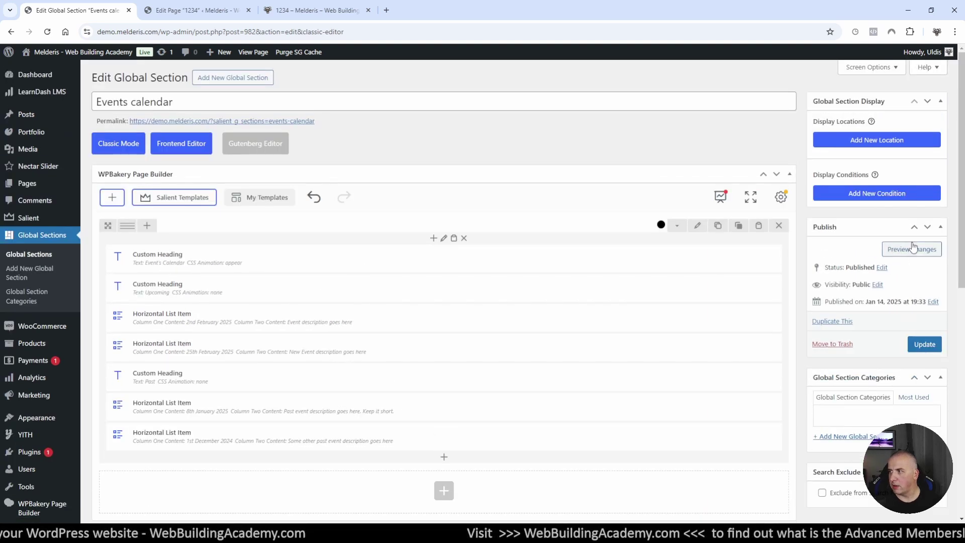
pyautogui.click(923, 344)
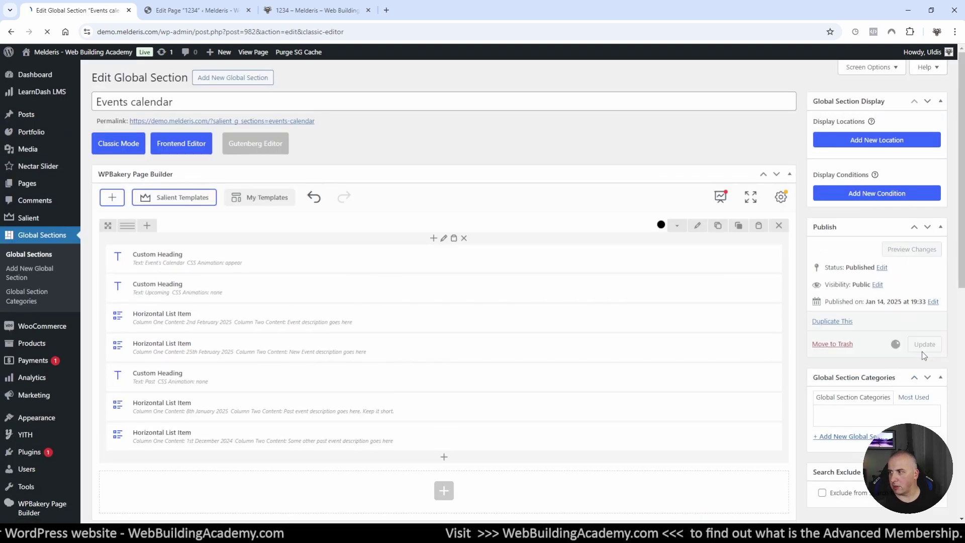
pyautogui.click(298, 11)
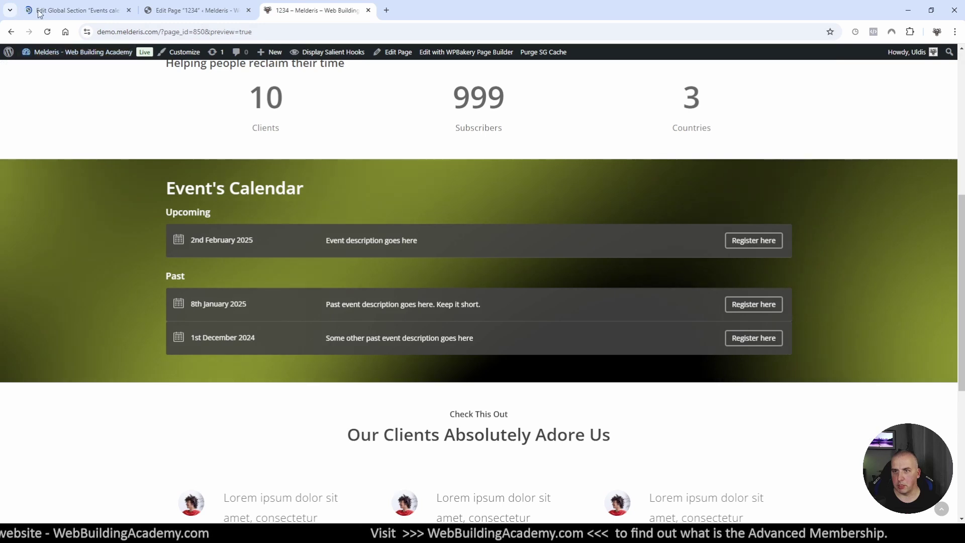
pyautogui.click(47, 32)
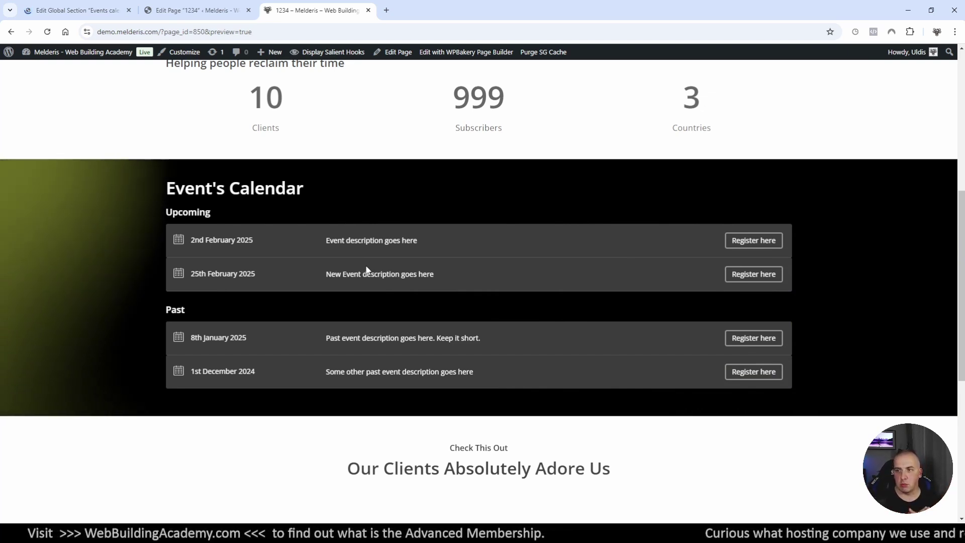
# - Compare the Global Section row in the page 1234 editor with the Event's Calendar section in the preview
pyautogui.scroll(2, 217, 285)
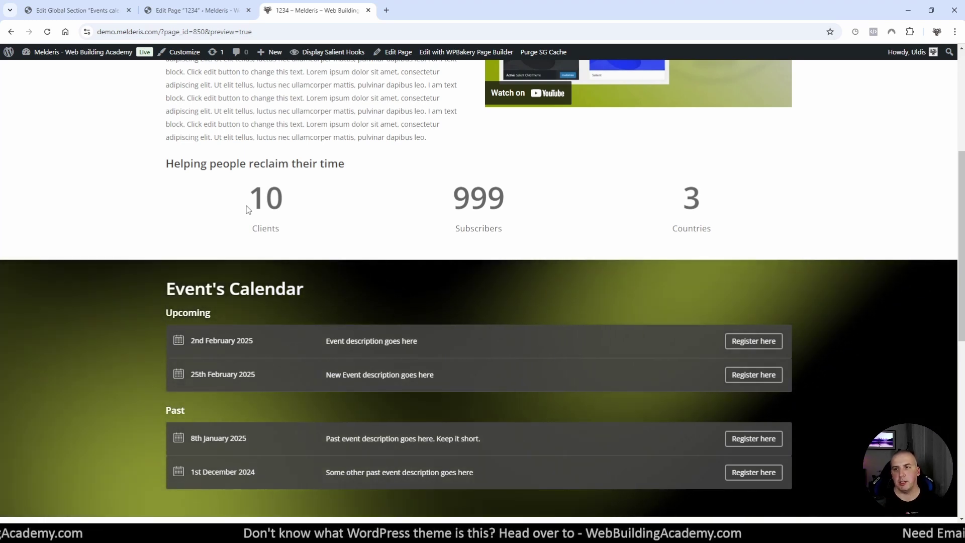
pyautogui.click(214, 16)
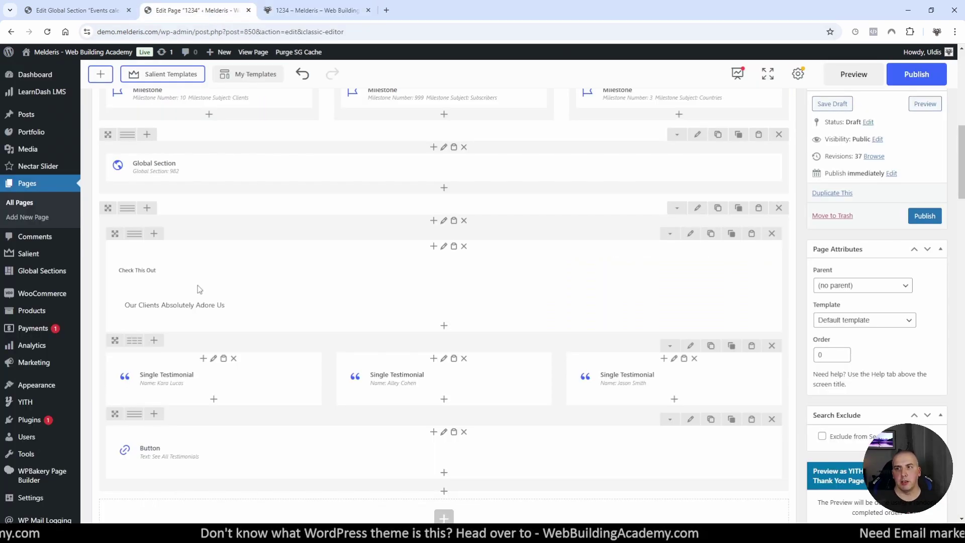
pyautogui.scroll(4, 387, 262)
pyautogui.moveTo(306, 385)
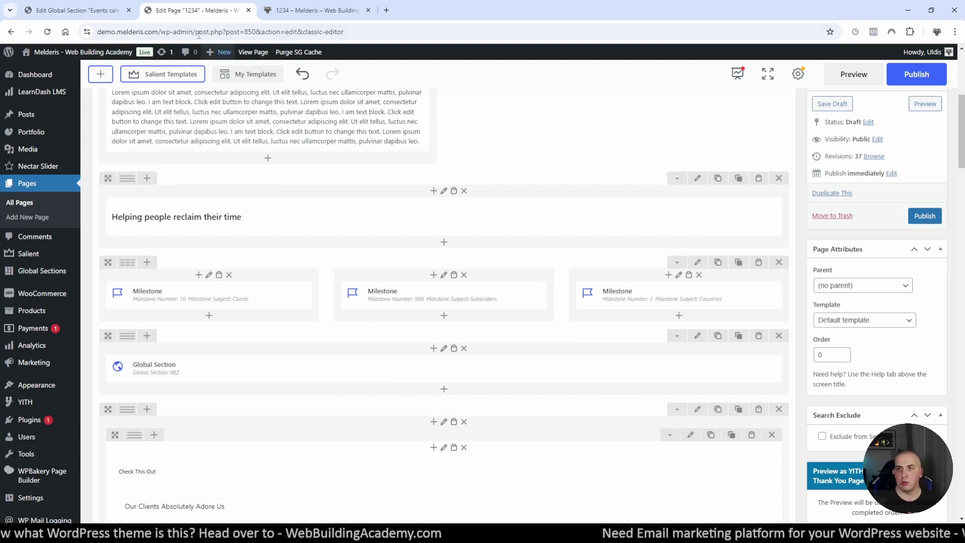
pyautogui.click(283, 7)
pyautogui.scroll(-2, 418, 306)
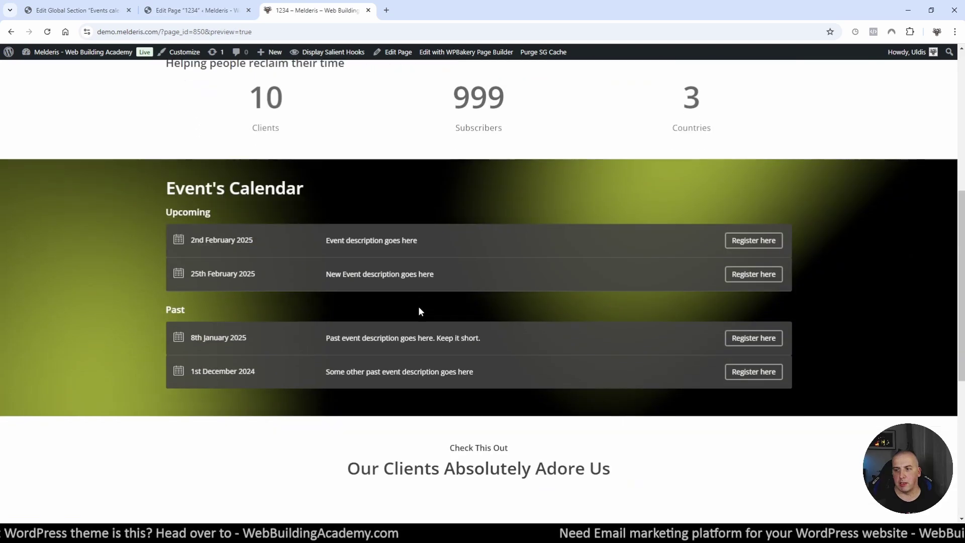